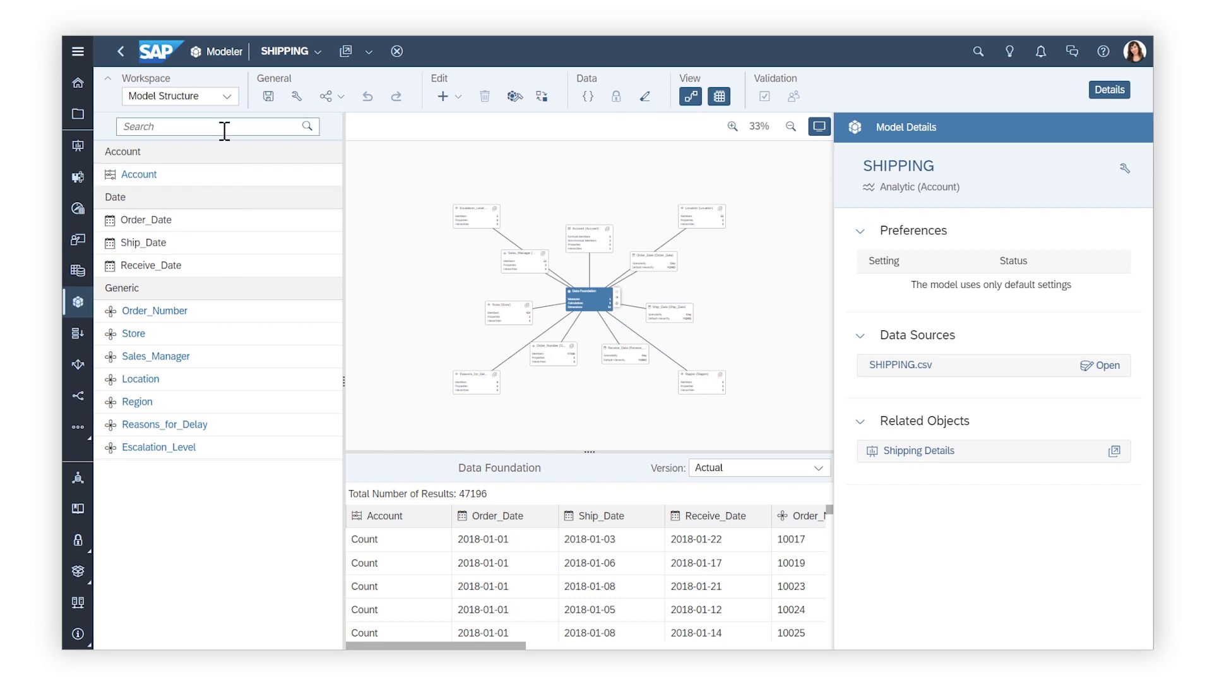
# In the Calculations workspace, add an account with the ID Late_Deliveries and the description Late Deliveries.
pyautogui.click(228, 100)
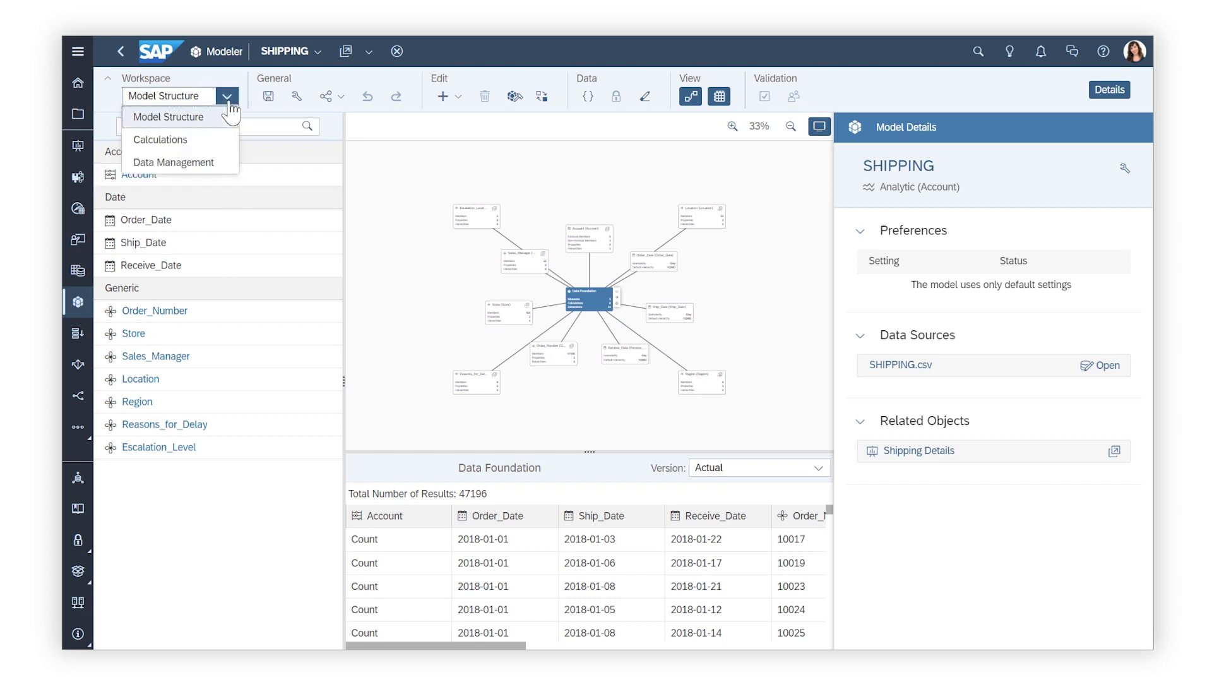
pyautogui.click(216, 147)
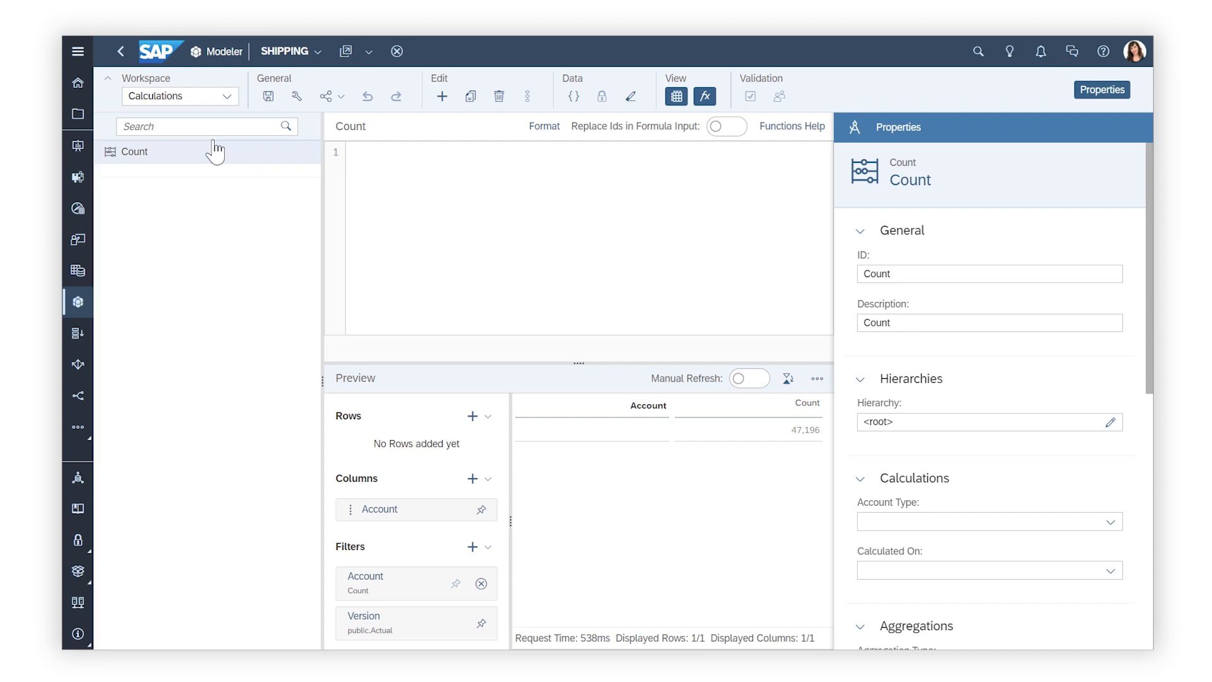
pyautogui.click(436, 99)
pyautogui.click(862, 271)
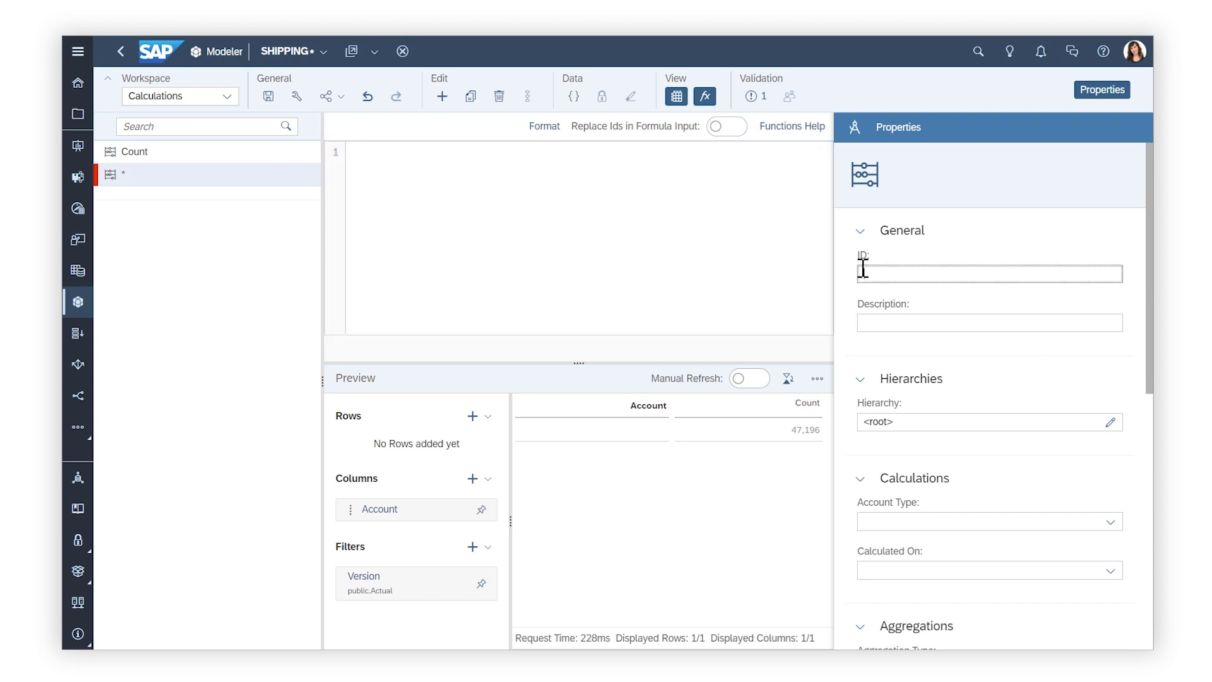
pyautogui.write('Late_Deliveries')
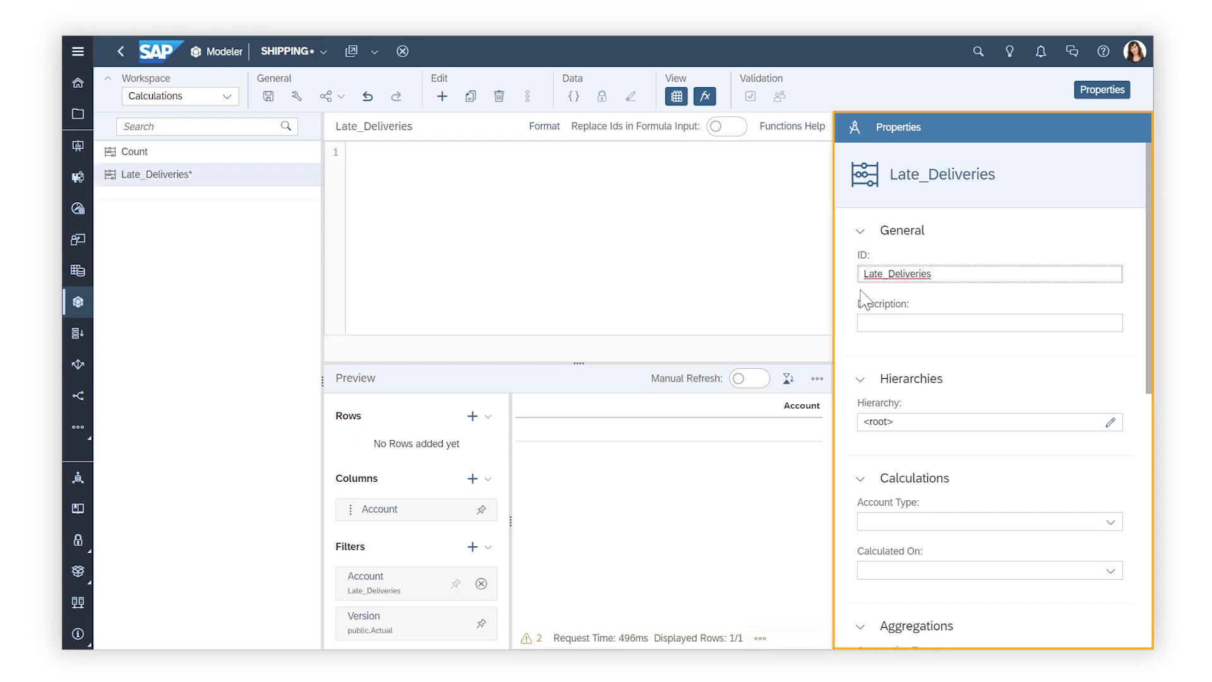
pyautogui.click(863, 322)
pyautogui.write('Late Deliveries')
# Set the decimal places of the Late_Deliveries account to 0.
pyautogui.scroll(-1, 864, 350)
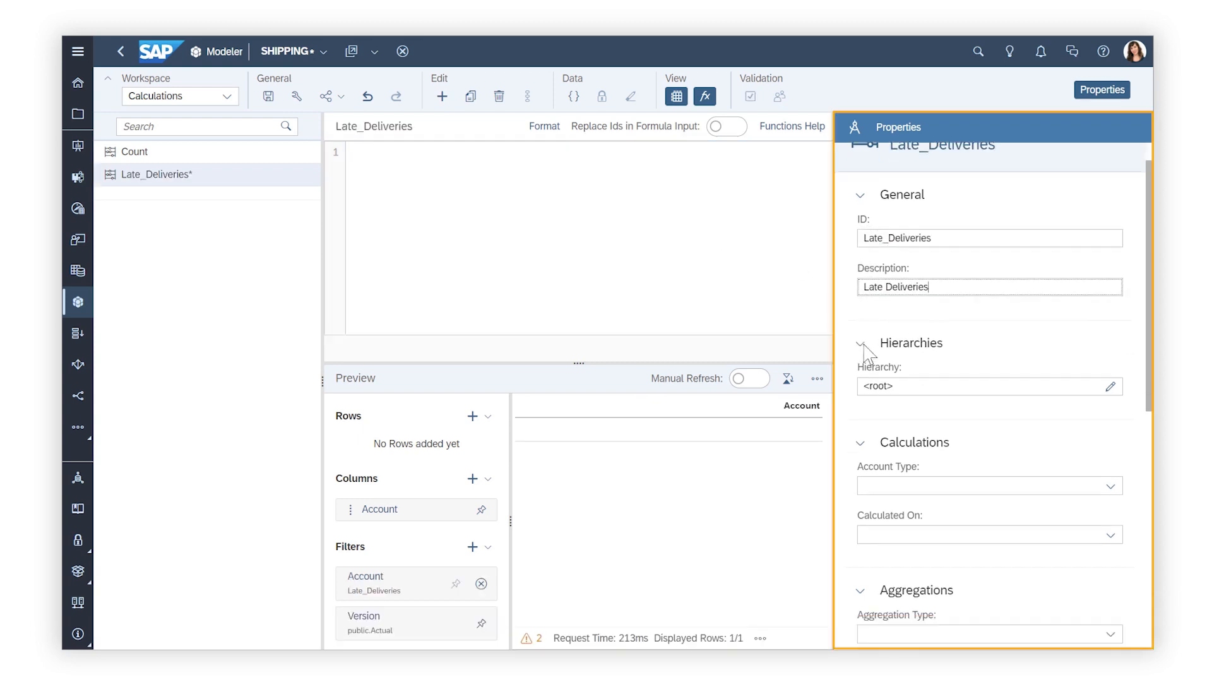
pyautogui.scroll(-8, 865, 350)
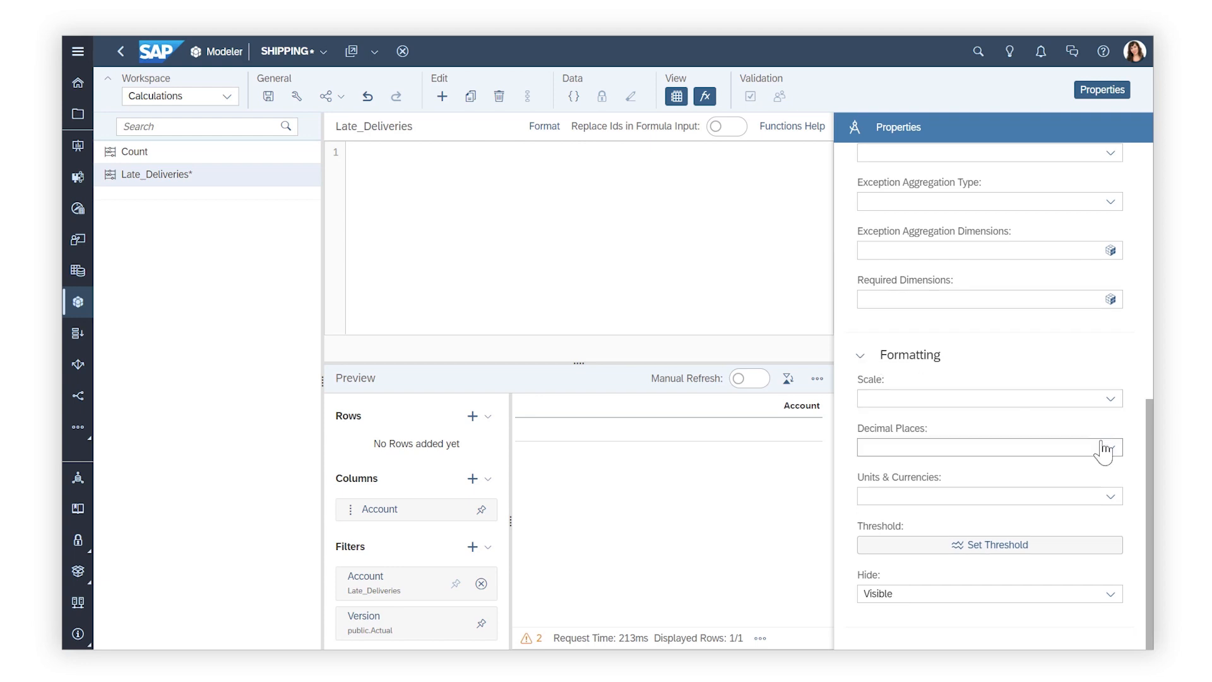
pyautogui.click(1103, 448)
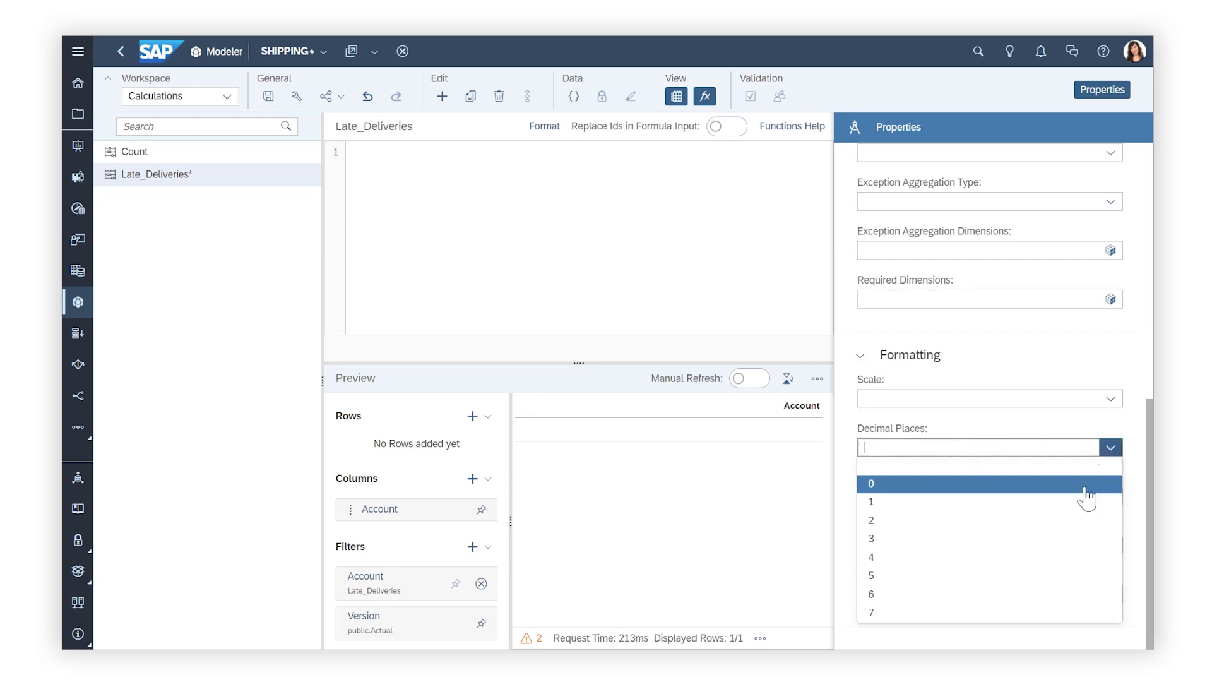
pyautogui.click(1087, 499)
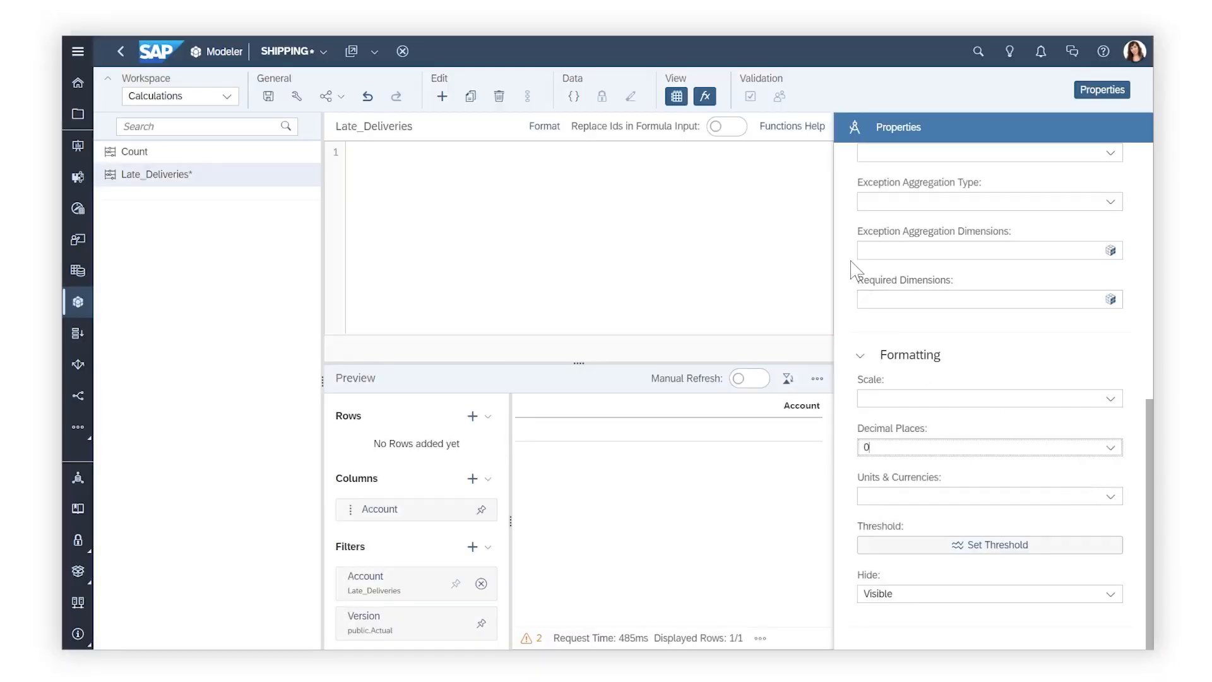
# Review the available formula operators and functions, including the syntax, example and remarks for RESTRICT.
pyautogui.click(794, 128)
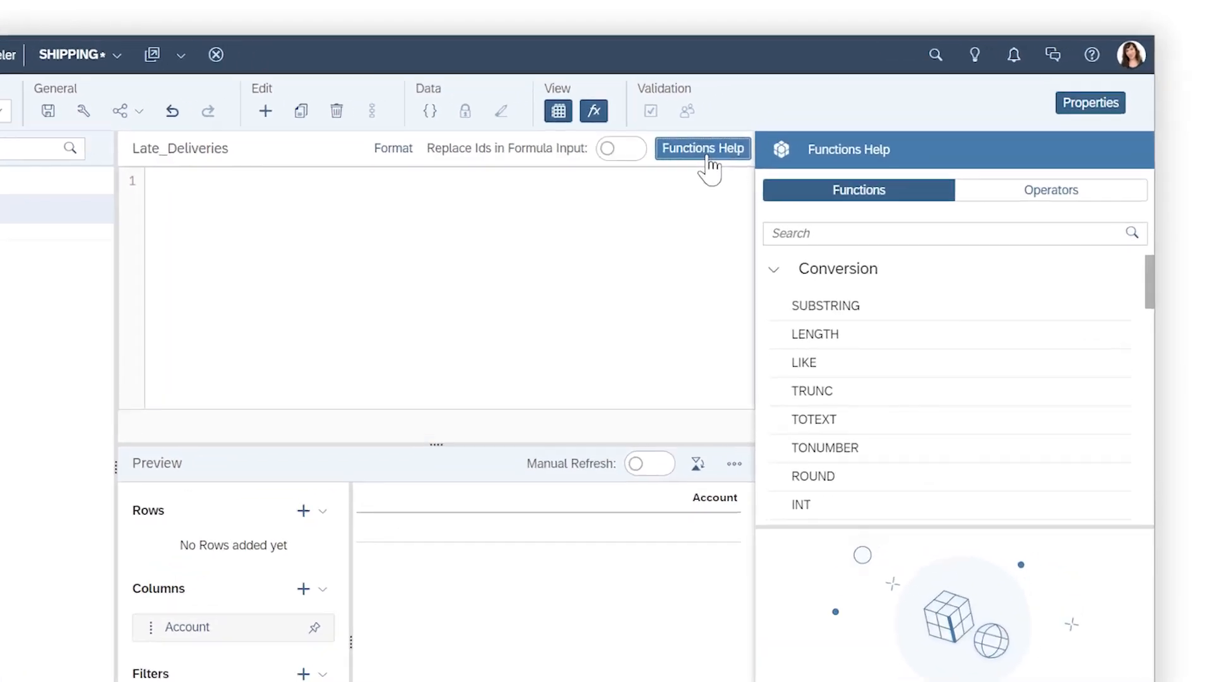
pyautogui.click(996, 191)
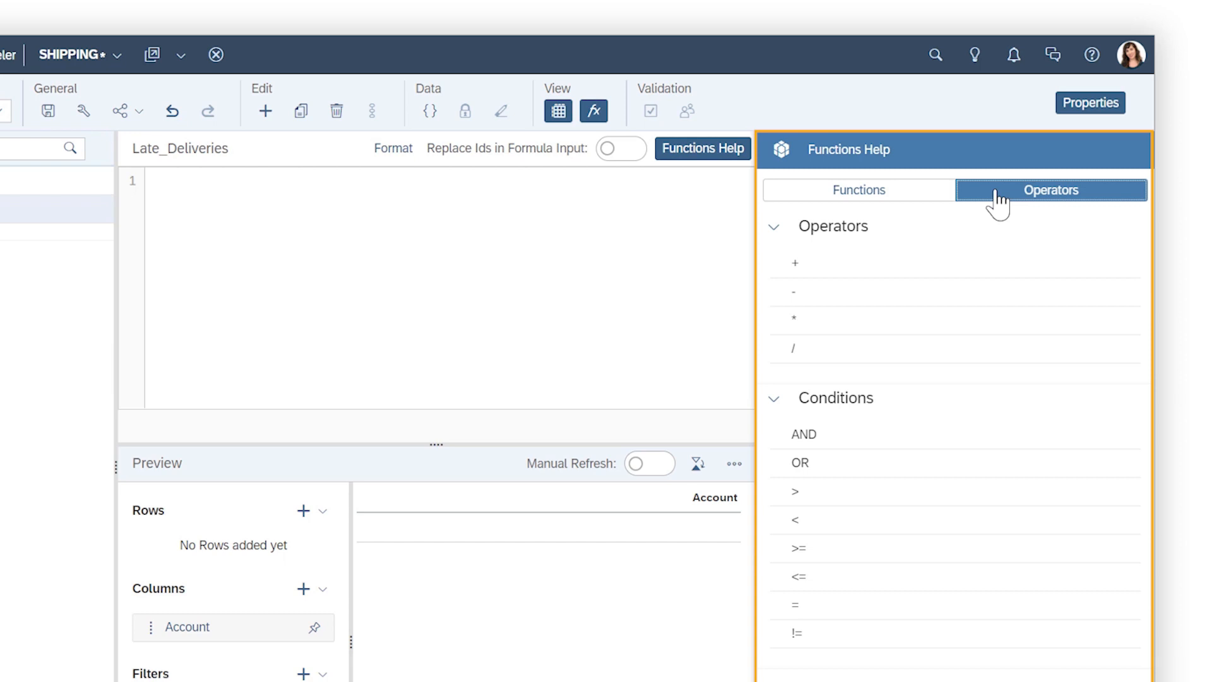
pyautogui.click(882, 195)
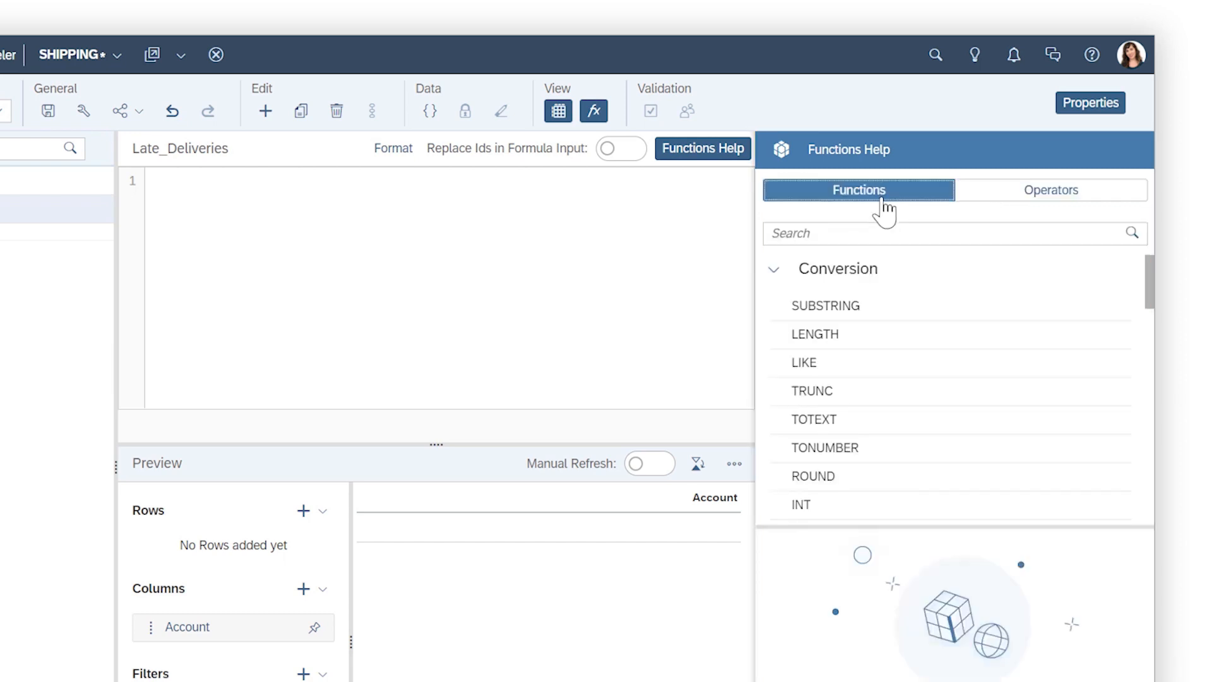
pyautogui.scroll(-1, 1136, 434)
pyautogui.scroll(-10, 1147, 436)
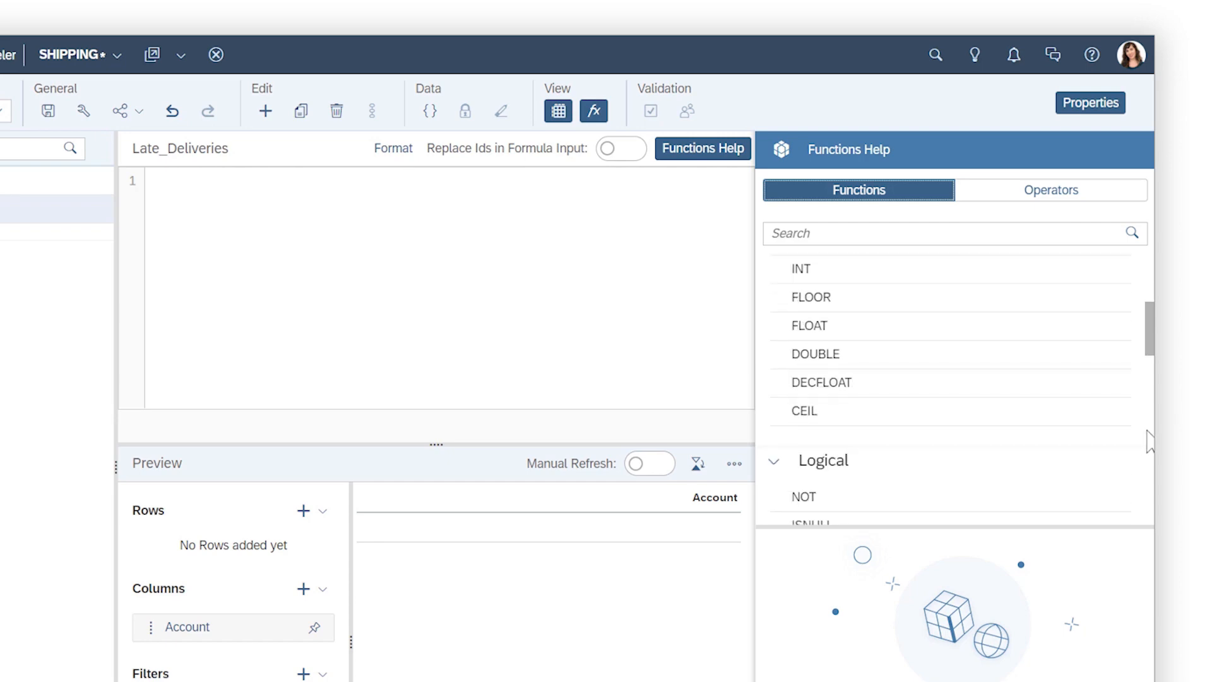
pyautogui.scroll(-4, 1150, 464)
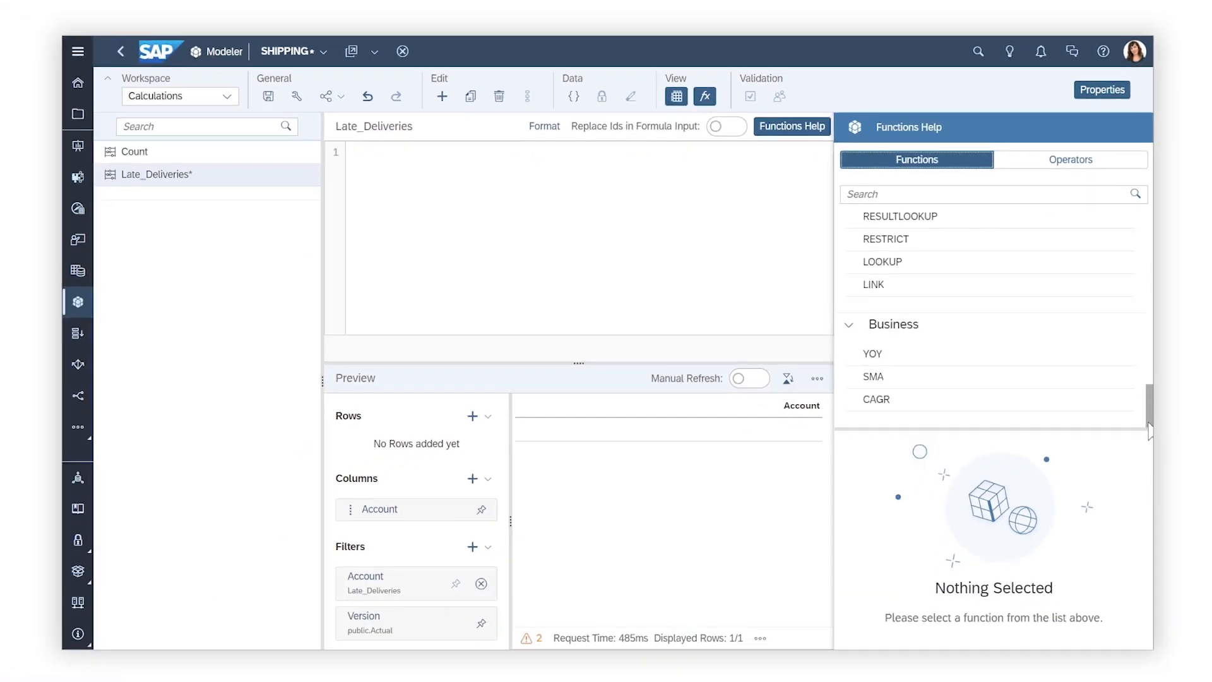
pyautogui.click(970, 247)
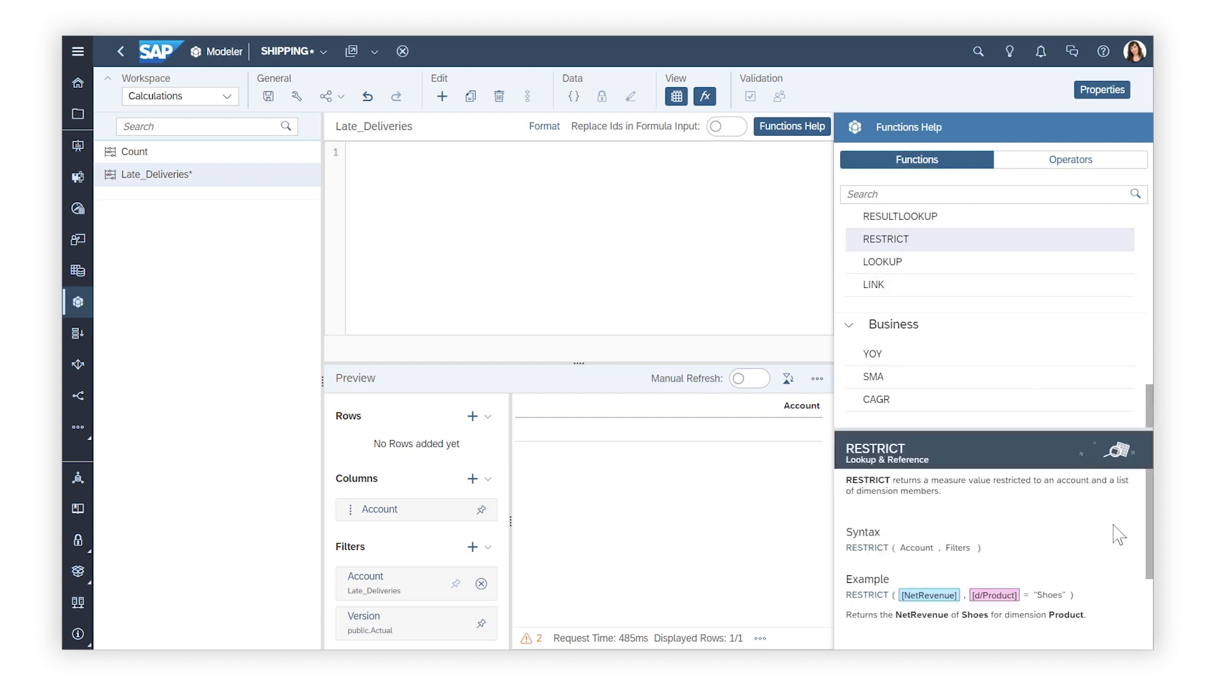
pyautogui.scroll(-2, 1148, 629)
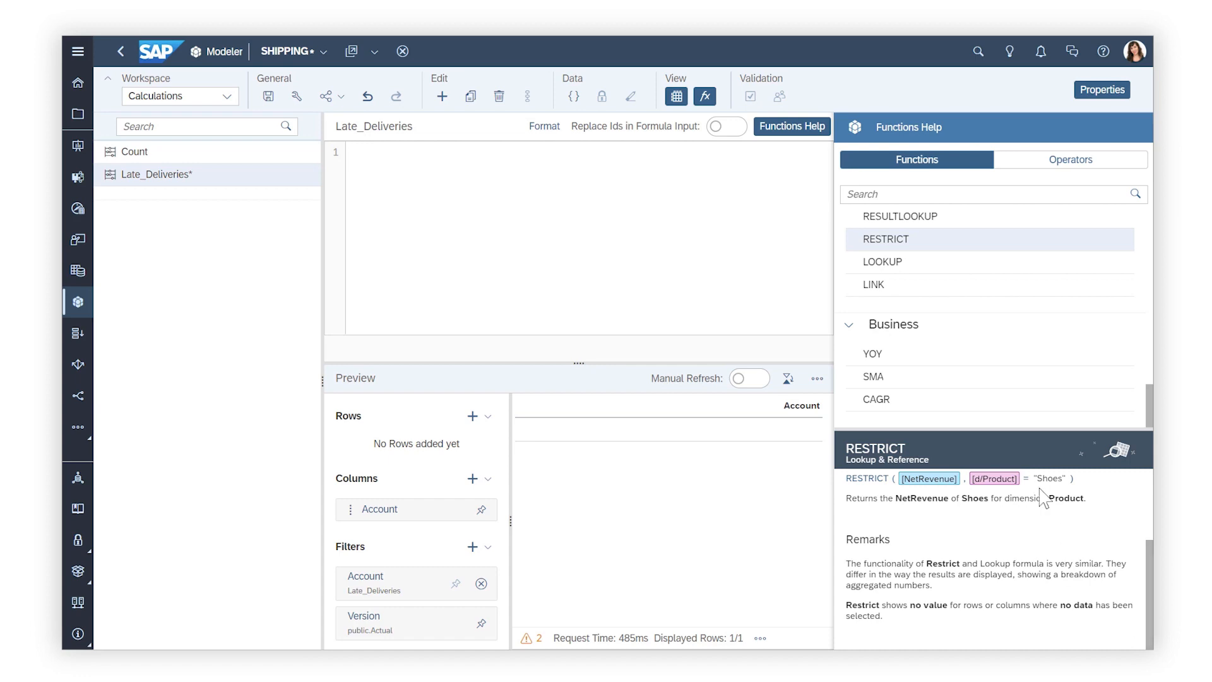
# Insert a RESTRICT function into the Late_Deliveries formula with [Count] as the account and [d/Reasons_for_Delay] as the filter dimension.
pyautogui.doubleClick(909, 241)
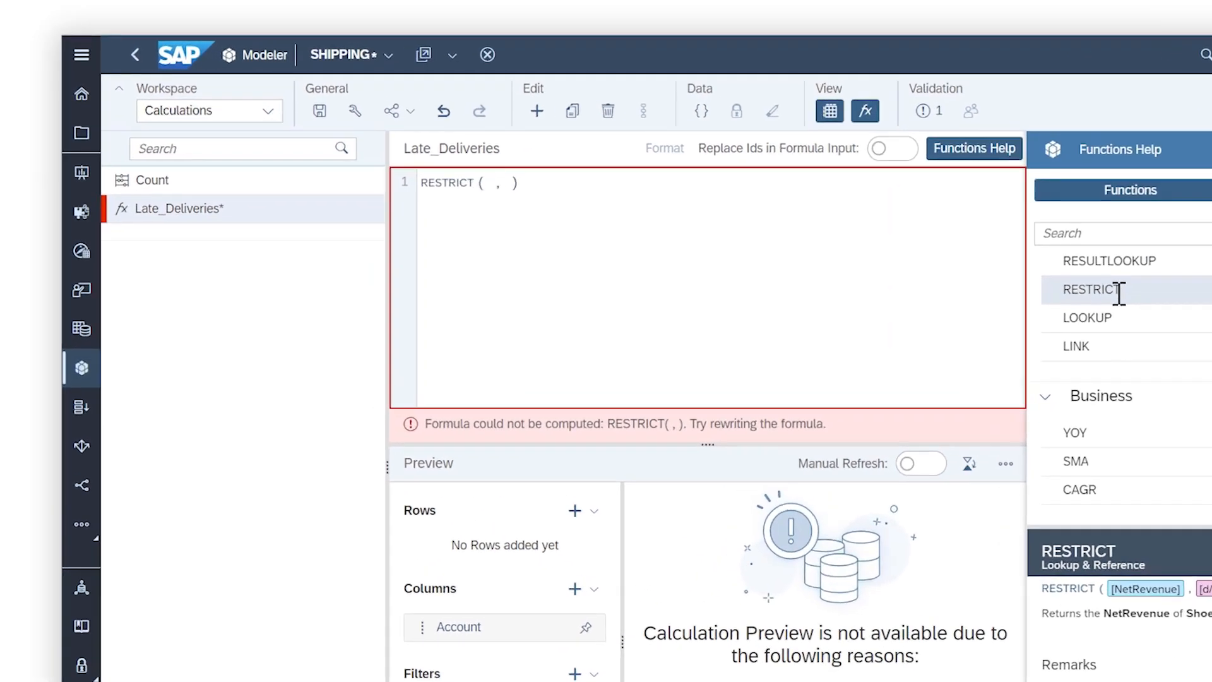
pyautogui.hotkey('ctrl', 'space')
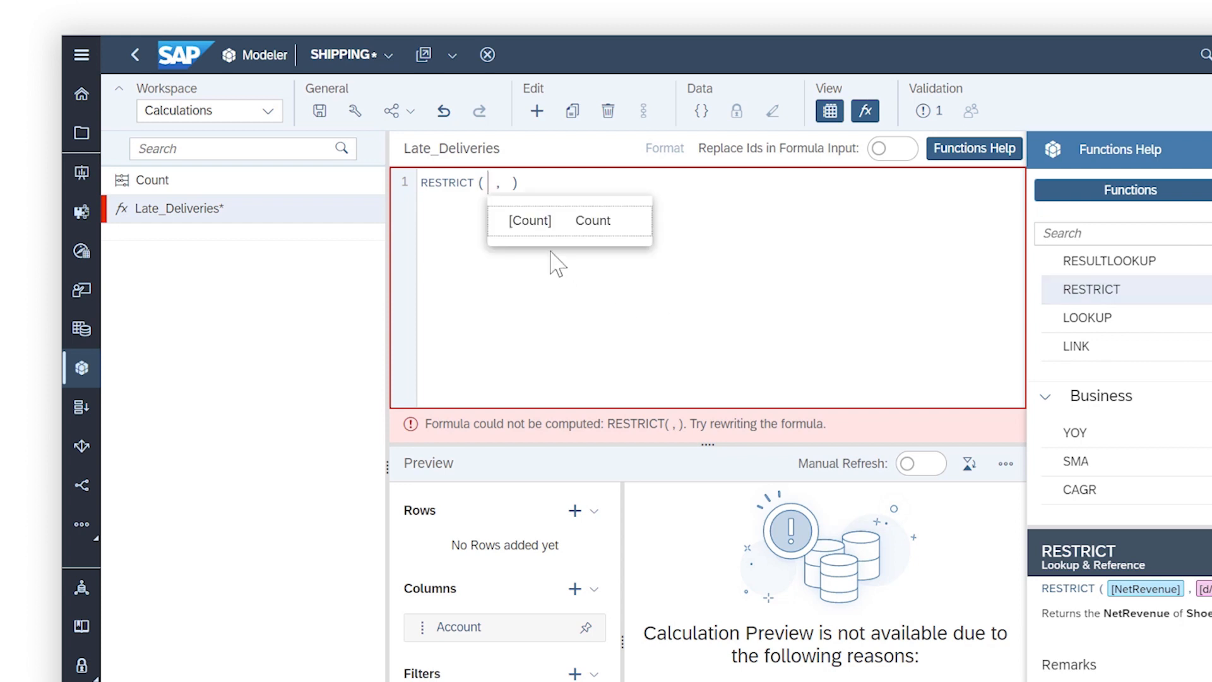
pyautogui.click(541, 222)
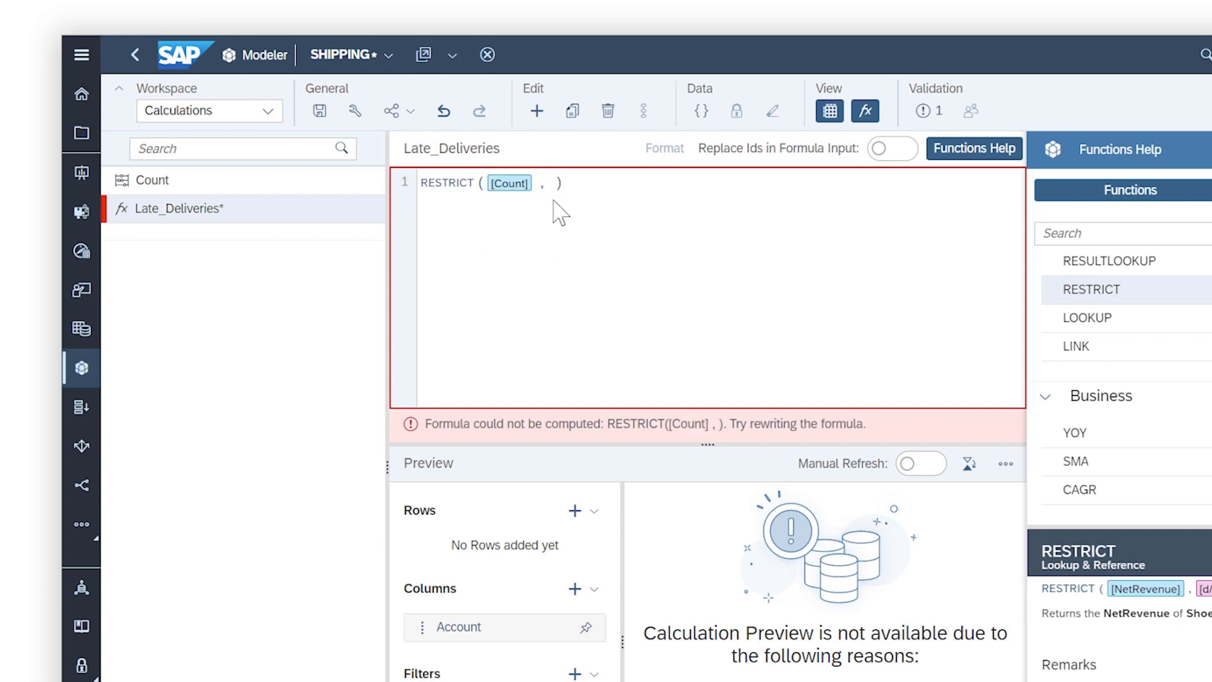
pyautogui.hotkey('ctrl', 'space')
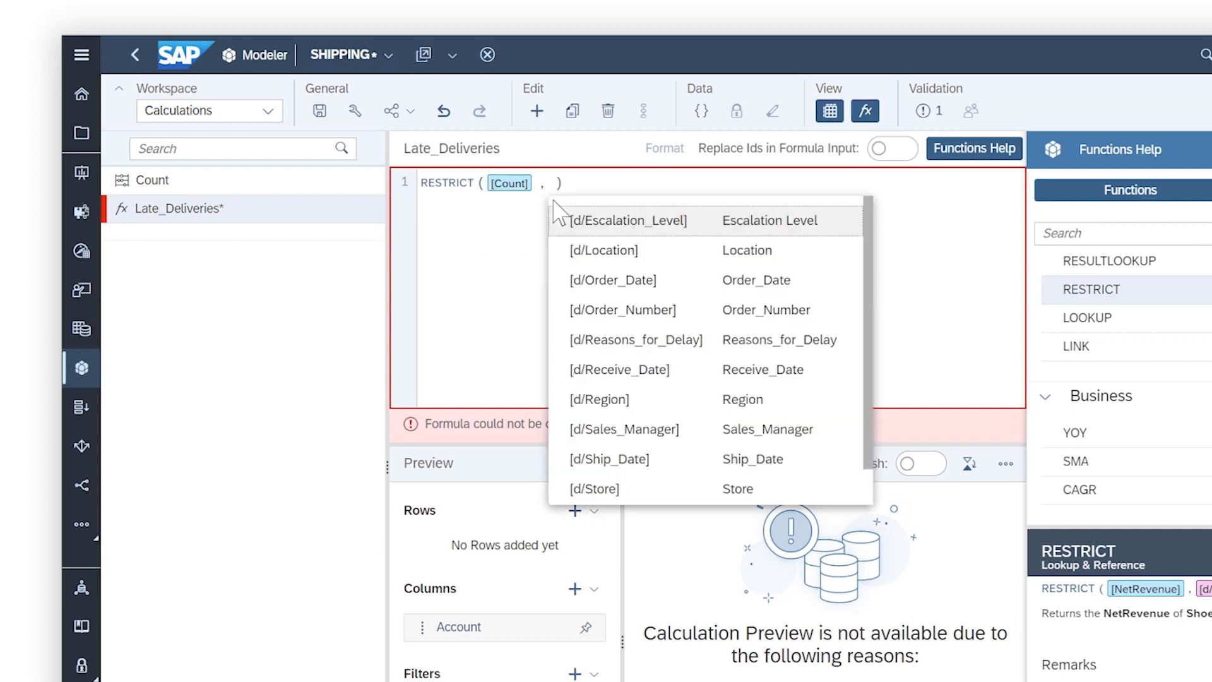
pyautogui.click(603, 341)
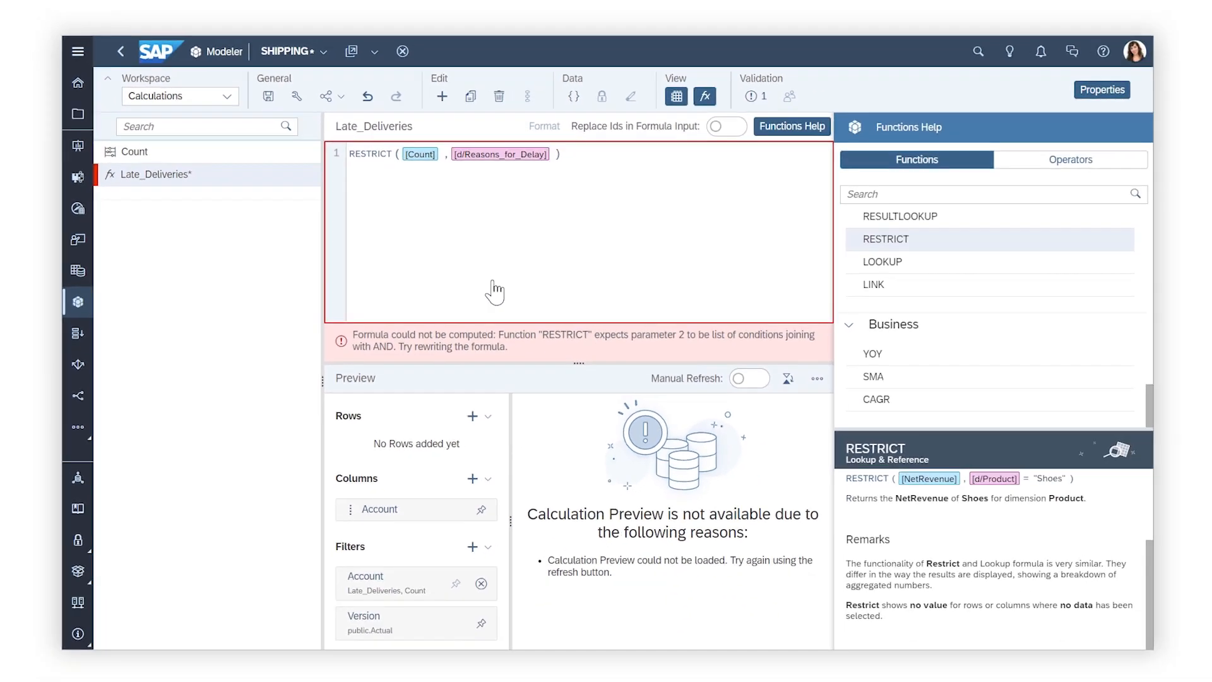
# Complete the RESTRICT filter with the condition != "Delivered on Time" and save the model.
pyautogui.click(969, 163)
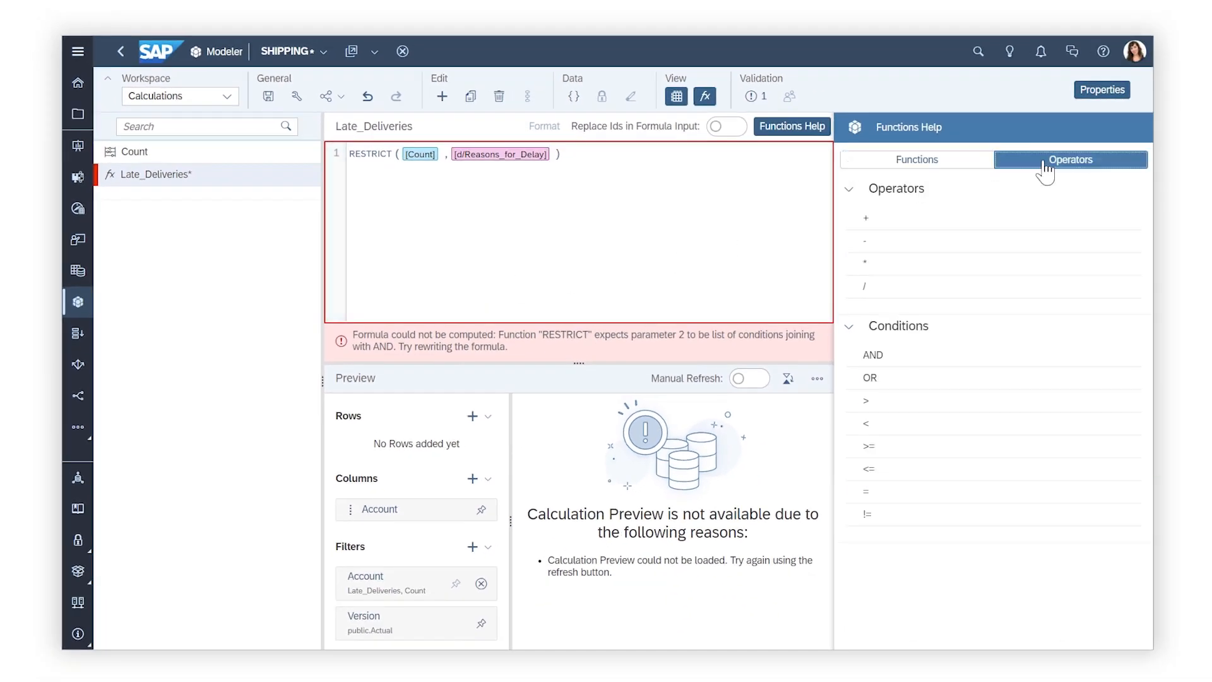
pyautogui.click(869, 514)
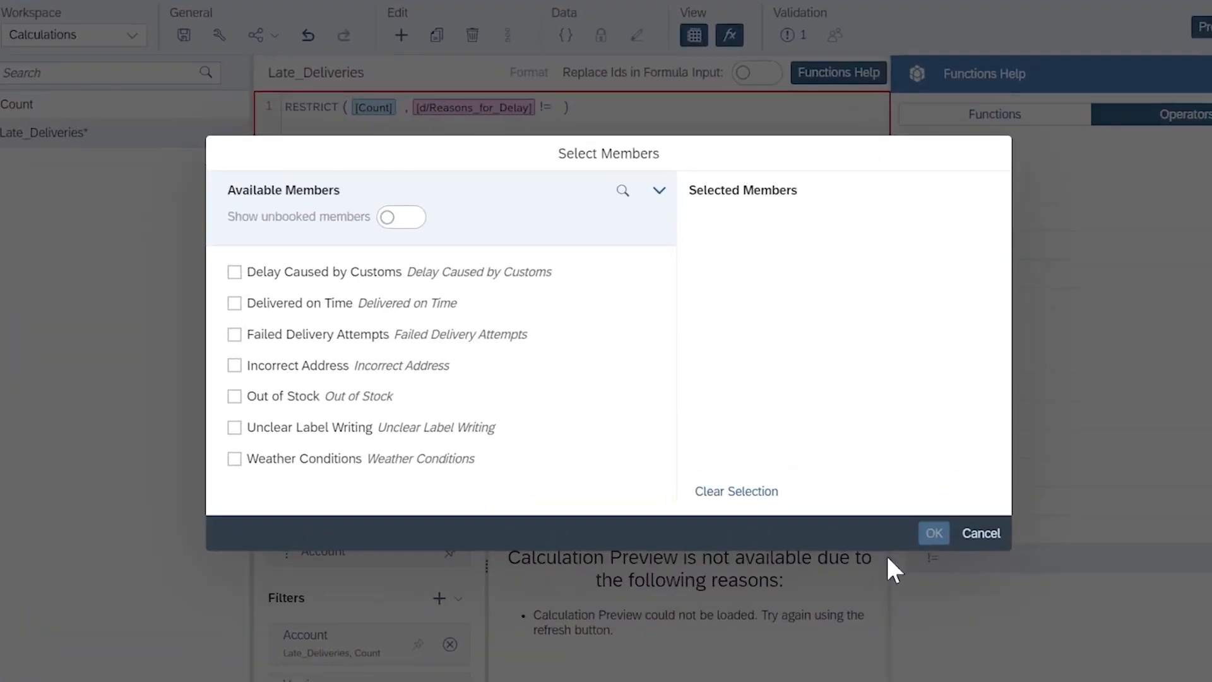
pyautogui.click(235, 304)
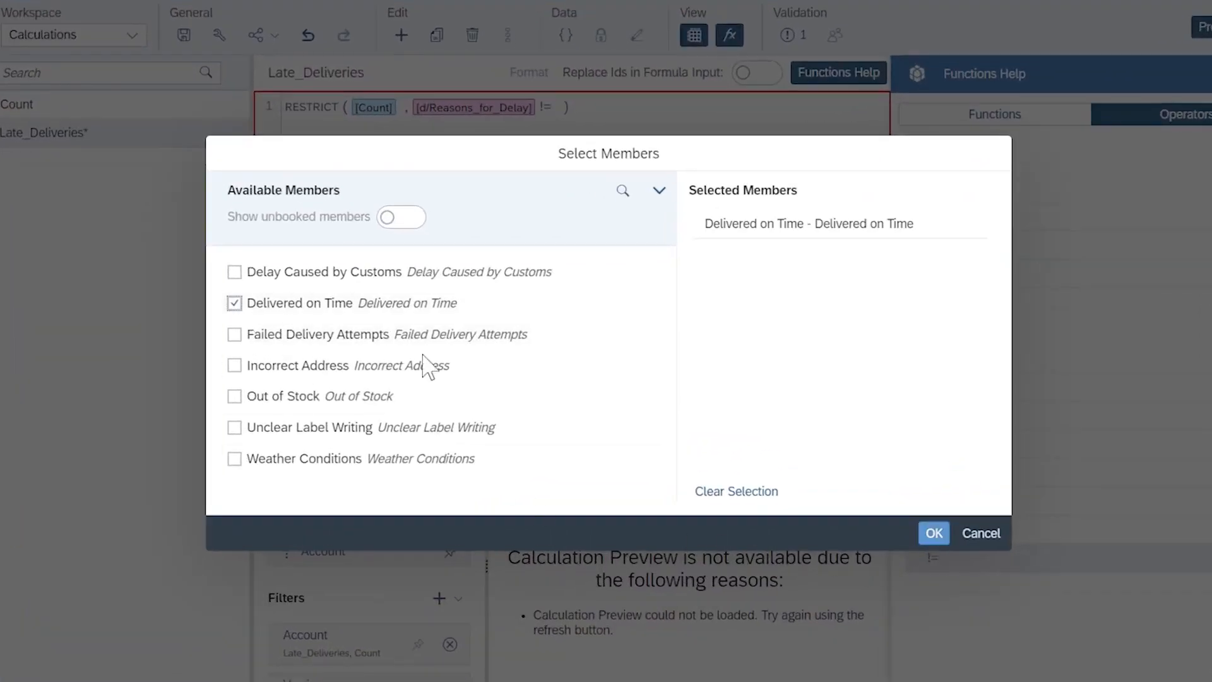
pyautogui.click(933, 533)
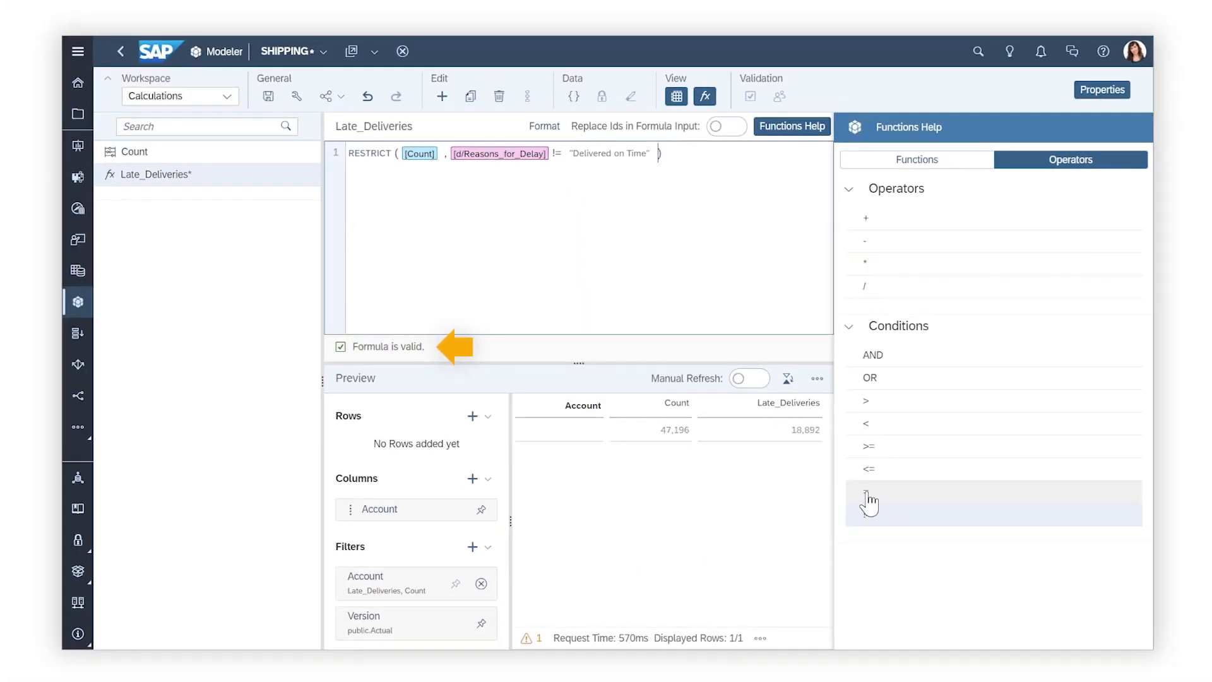
pyautogui.click(269, 97)
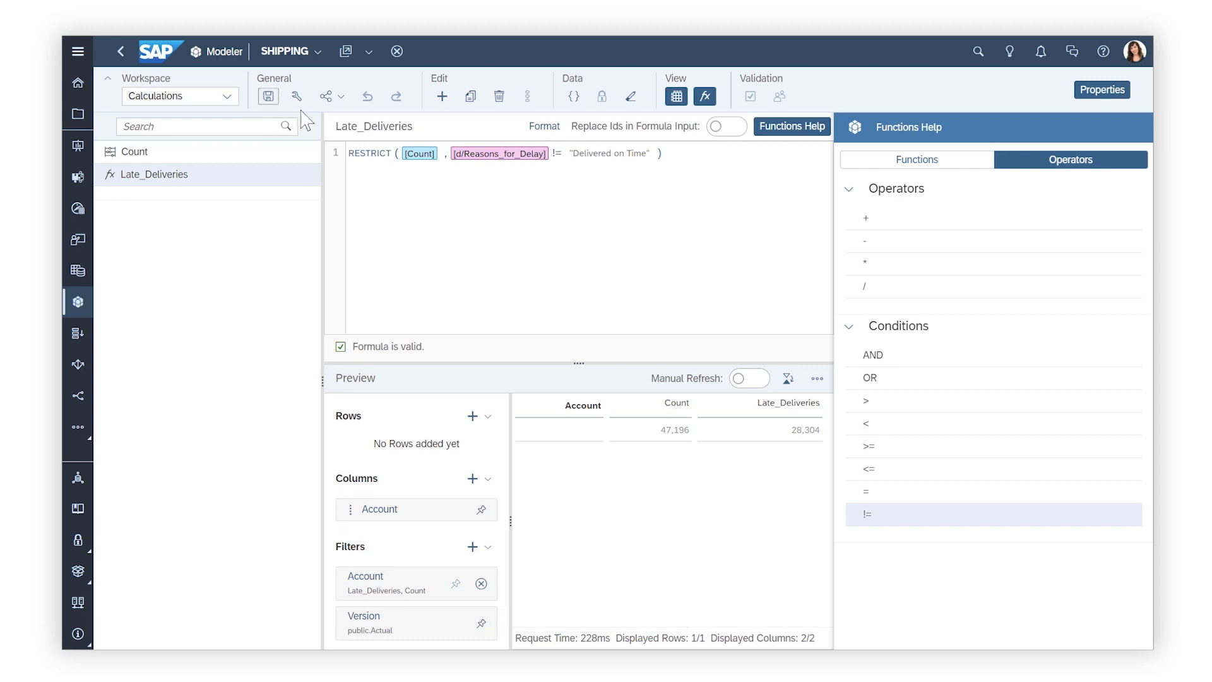
# Add an account with ID %_Late_Deliveries and description % Late Deliveries, formatted with Percent scale and 2 decimal places.
pyautogui.click(794, 128)
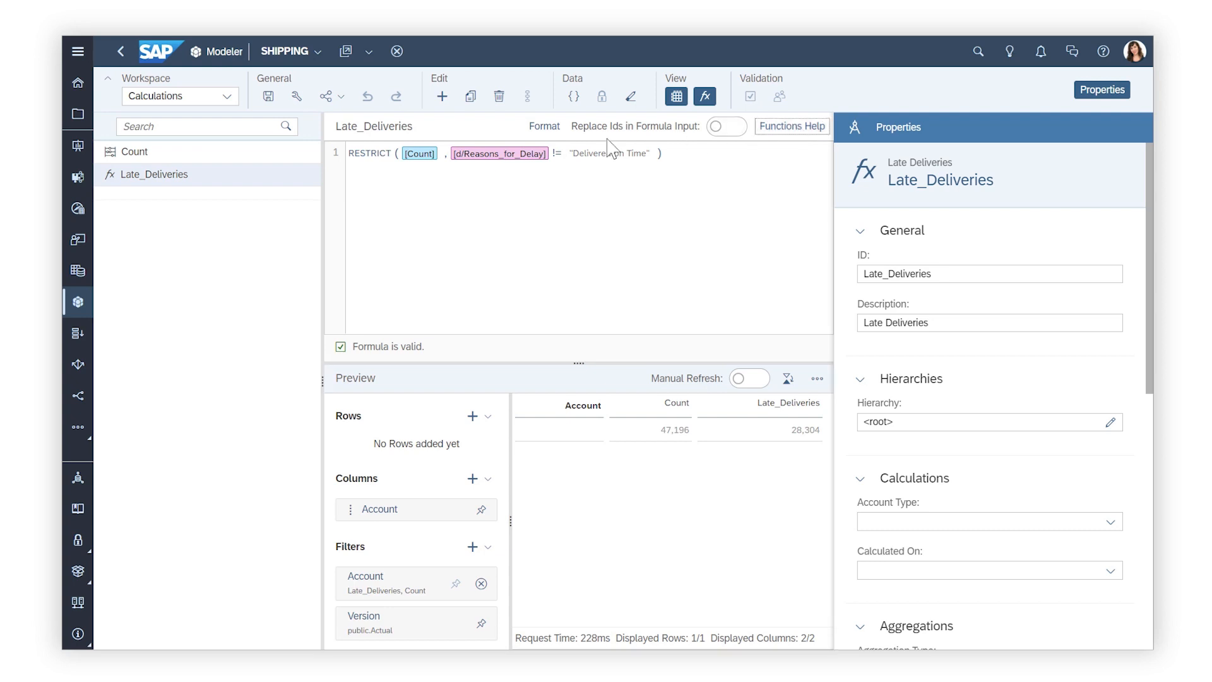
pyautogui.click(442, 96)
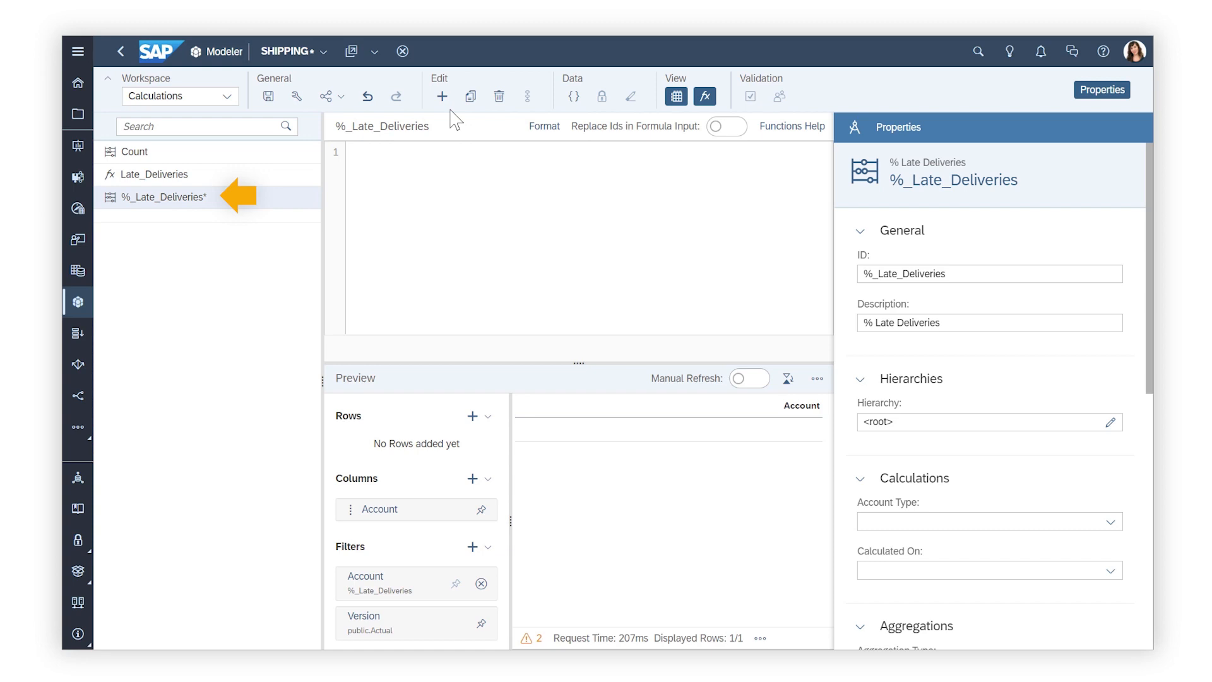
pyautogui.scroll(-7, 1103, 385)
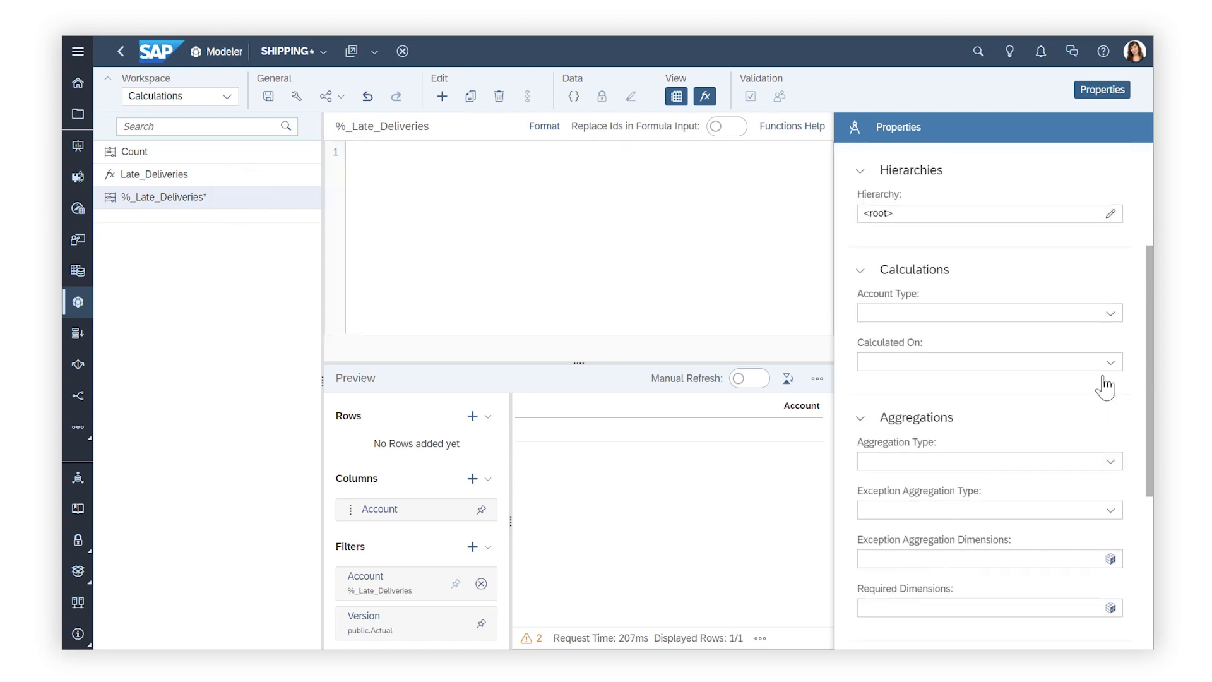
pyautogui.scroll(-1, 1105, 382)
pyautogui.click(1110, 398)
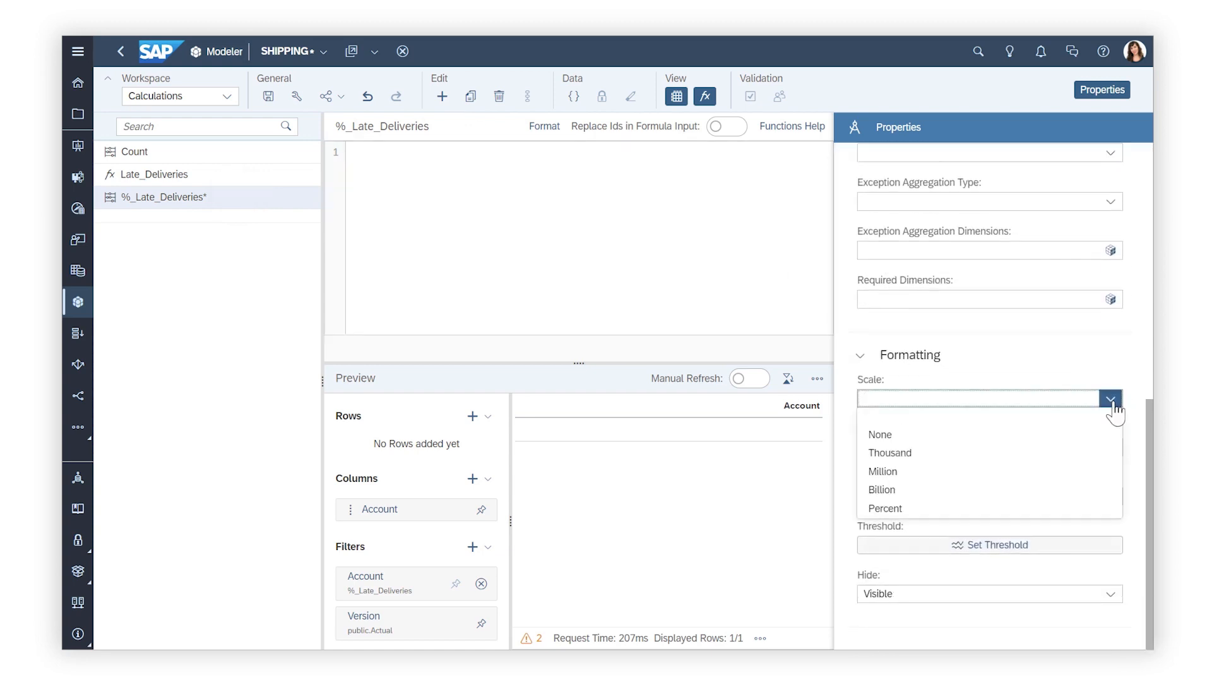
pyautogui.click(980, 513)
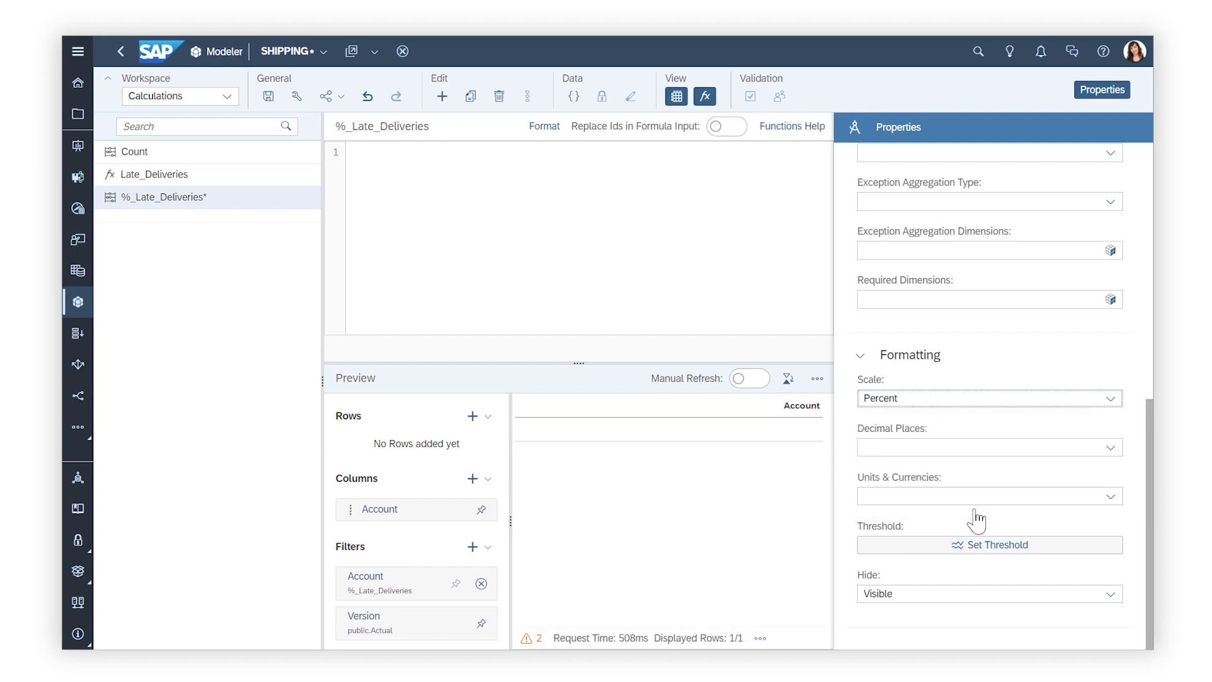
pyautogui.click(1108, 447)
pyautogui.click(943, 525)
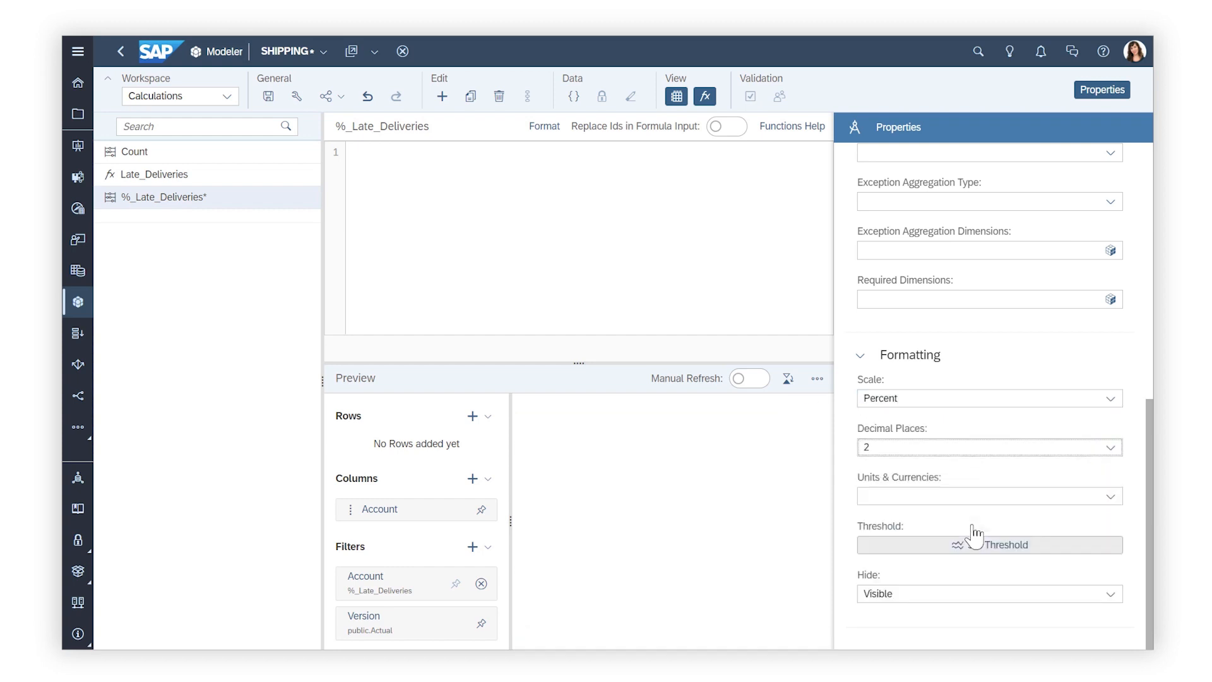
# Define the %_Late_Deliveries formula as [Late_Deliveries] / [Count] and save the model.
pyautogui.click(400, 284)
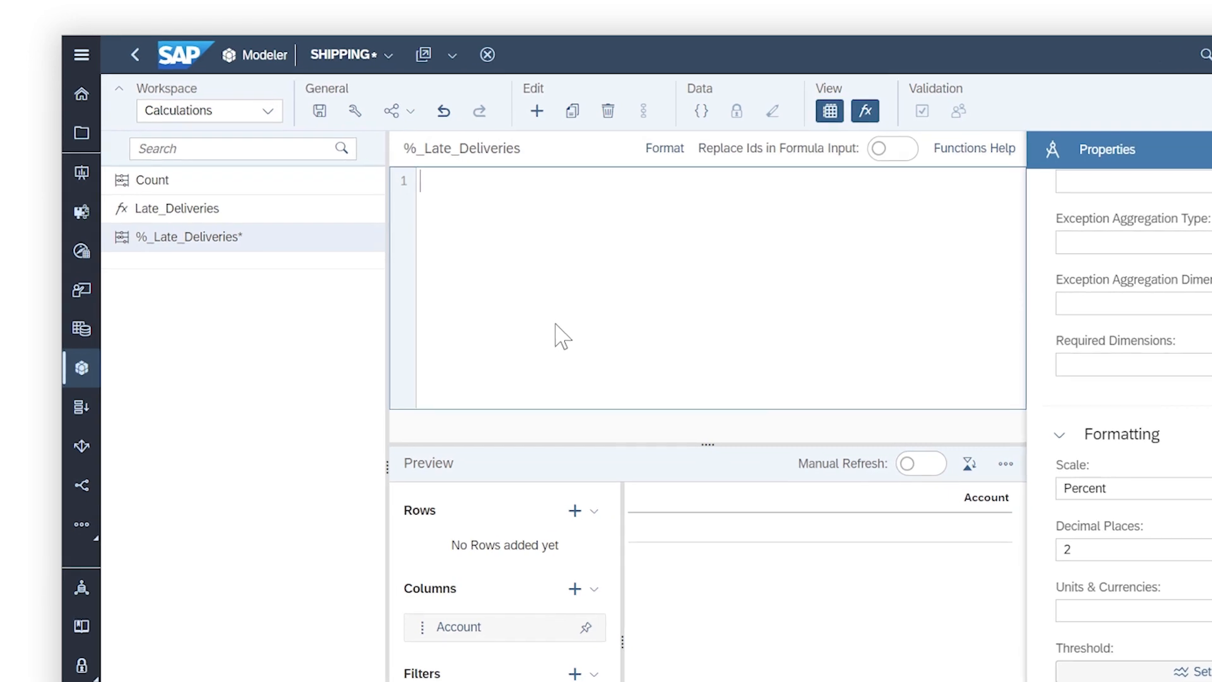
pyautogui.hotkey('ctrl', 'space')
pyautogui.write('[')
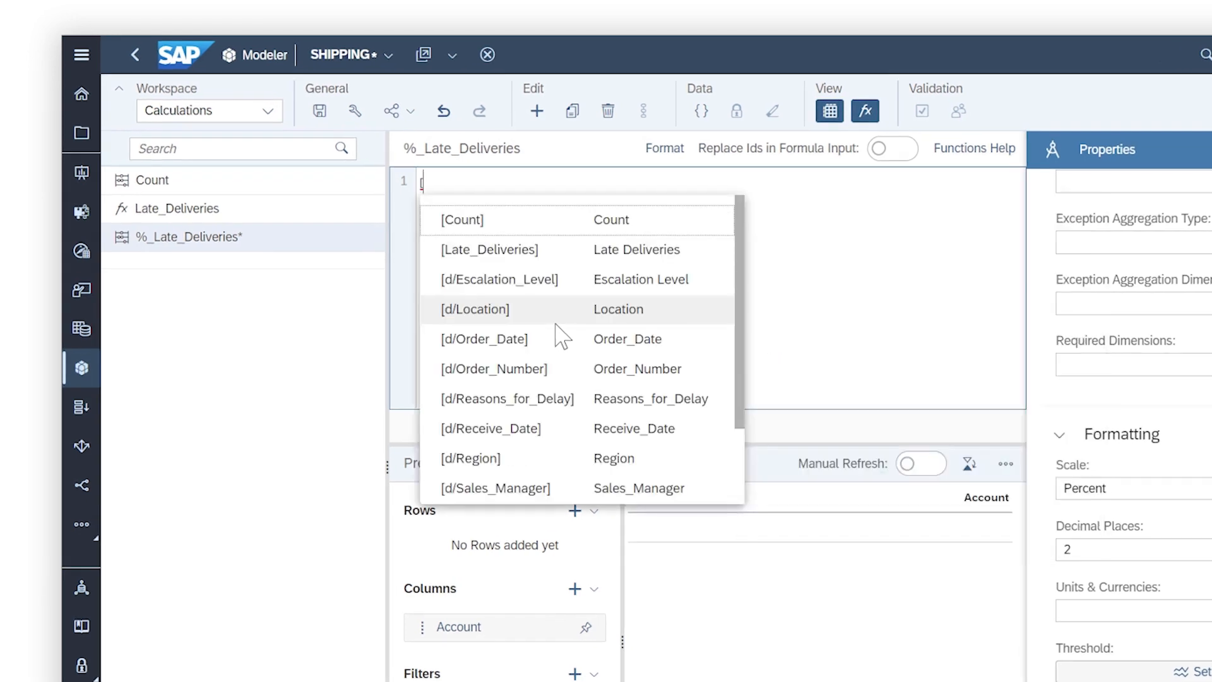
pyautogui.click(516, 254)
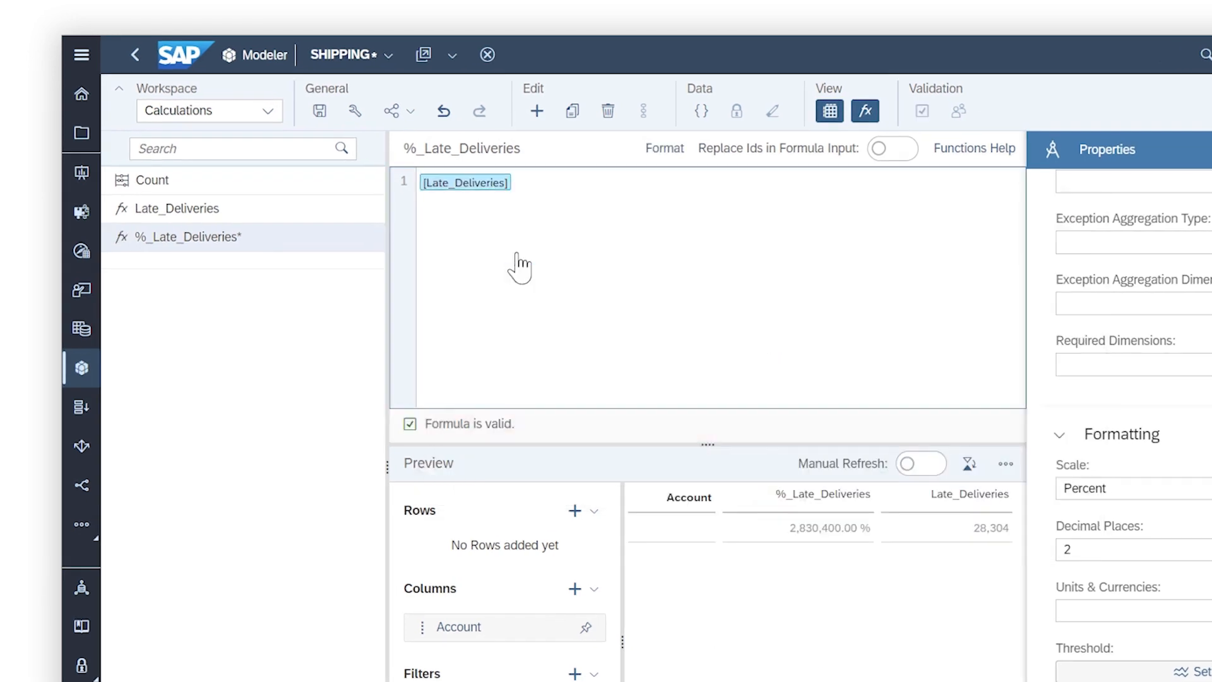
pyautogui.write('/')
pyautogui.hotkey('ctrl', 'space')
pyautogui.write('[')
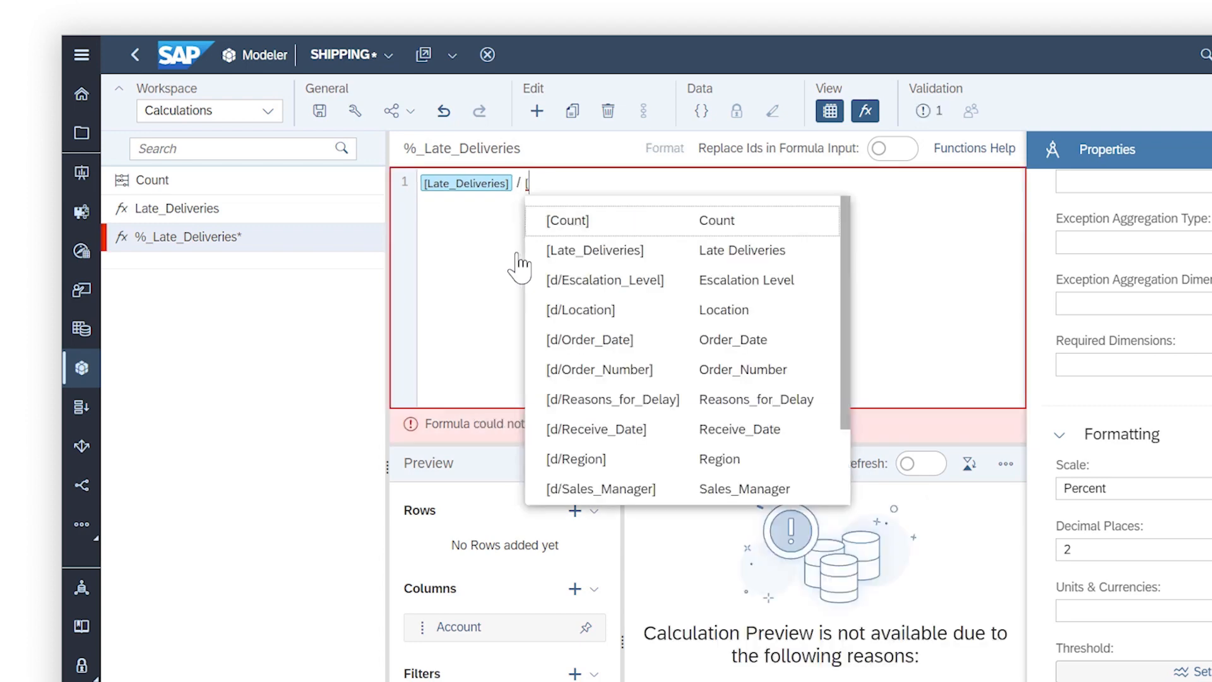
pyautogui.press('Return')
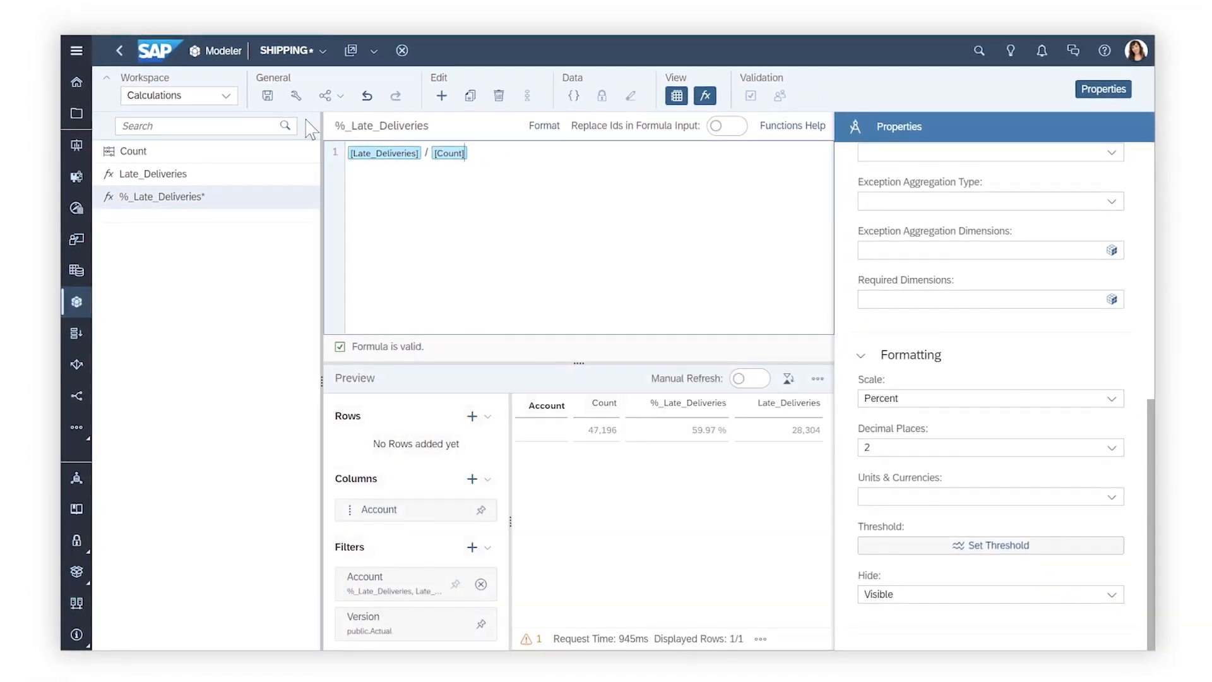
pyautogui.click(267, 95)
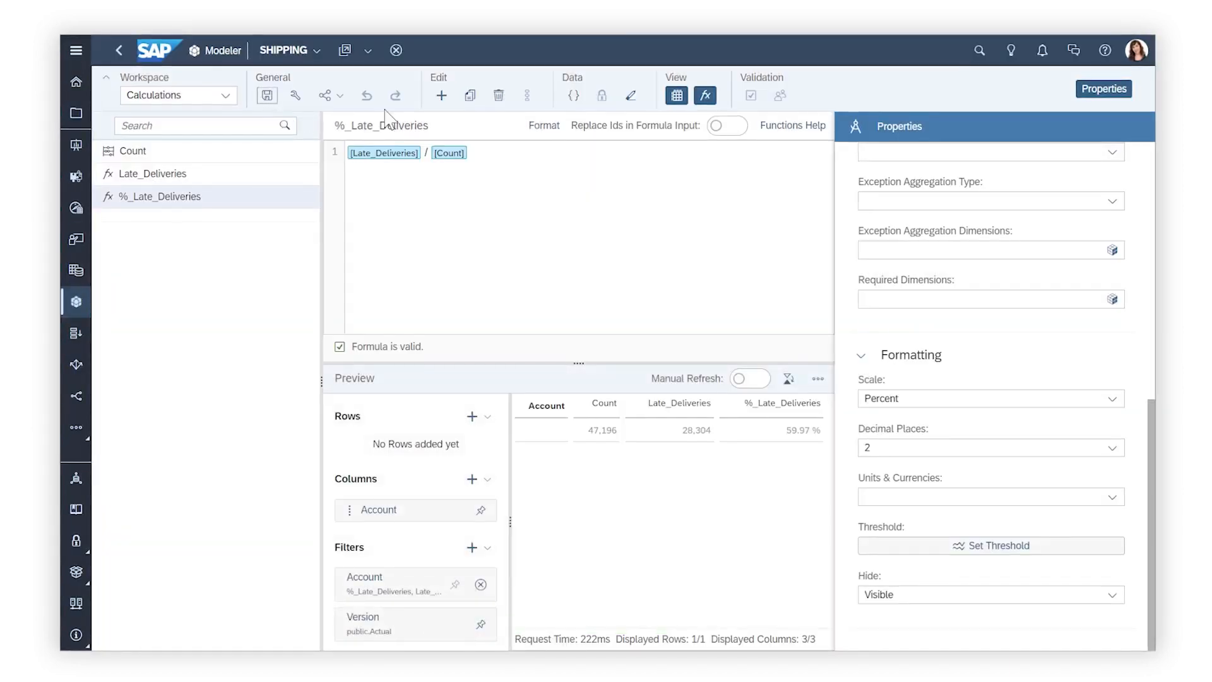
# Add an account with ID Average_Days_to_Receive and description Average Days to Receive, and insert a DATEDIFF function into its formula.
pyautogui.click(441, 104)
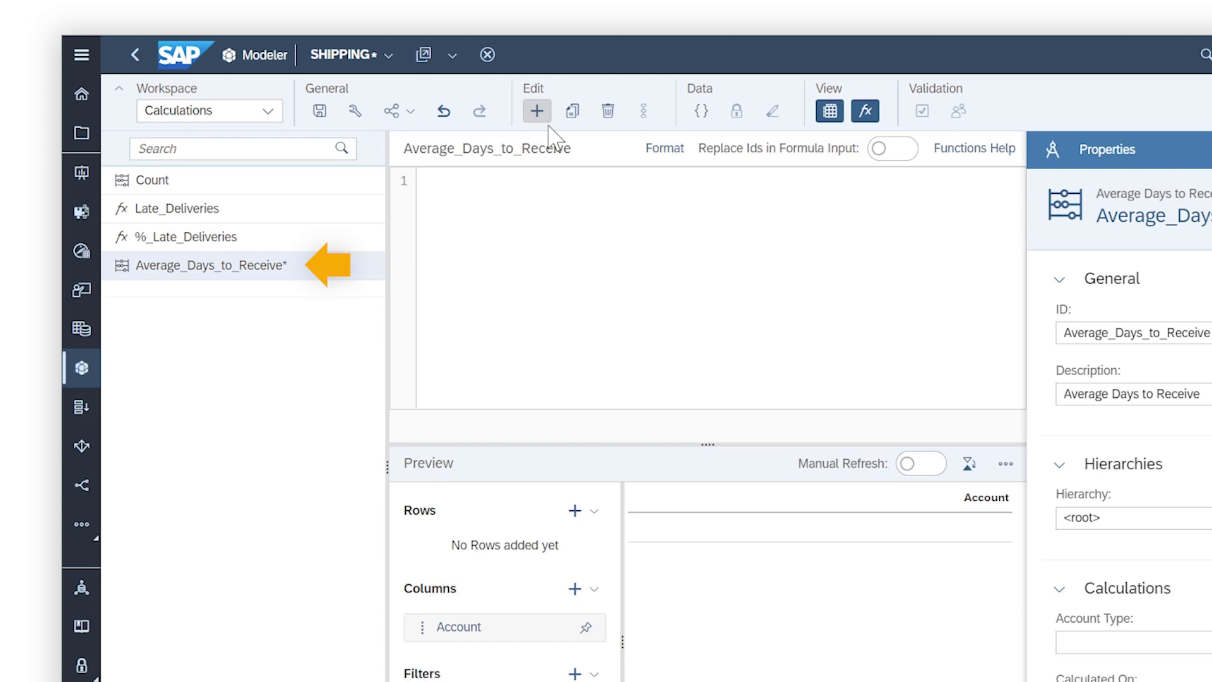
pyautogui.click(496, 235)
pyautogui.hotkey('ctrl', 'space')
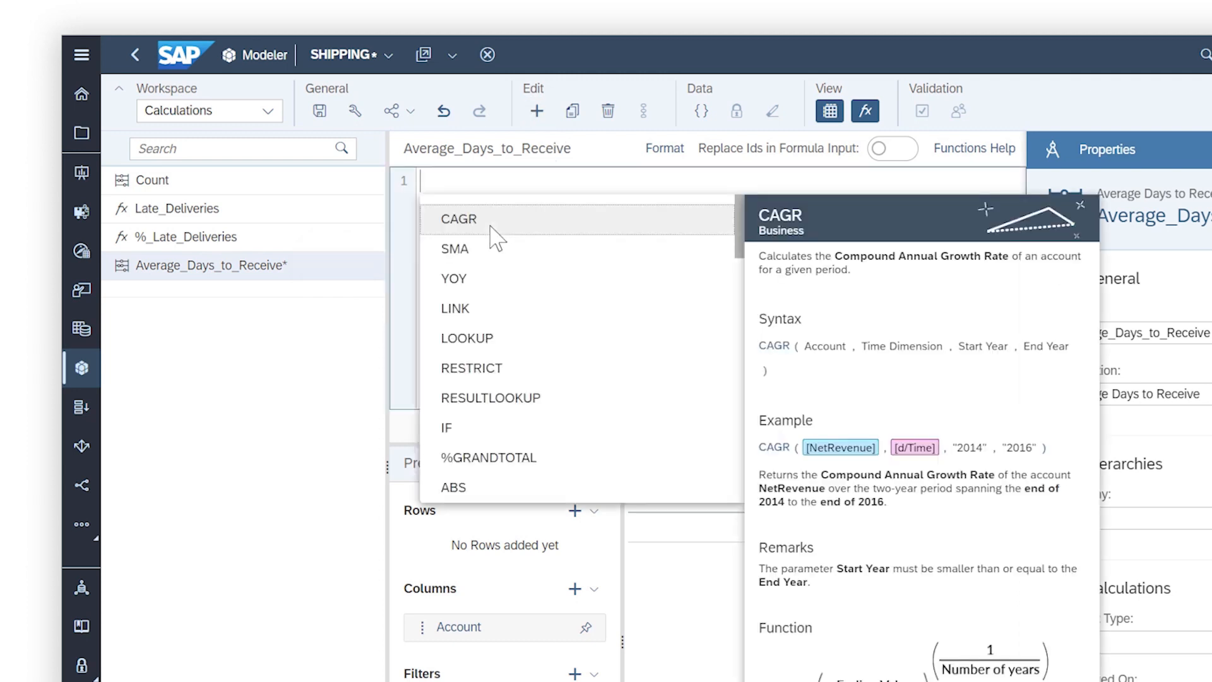
pyautogui.write('D')
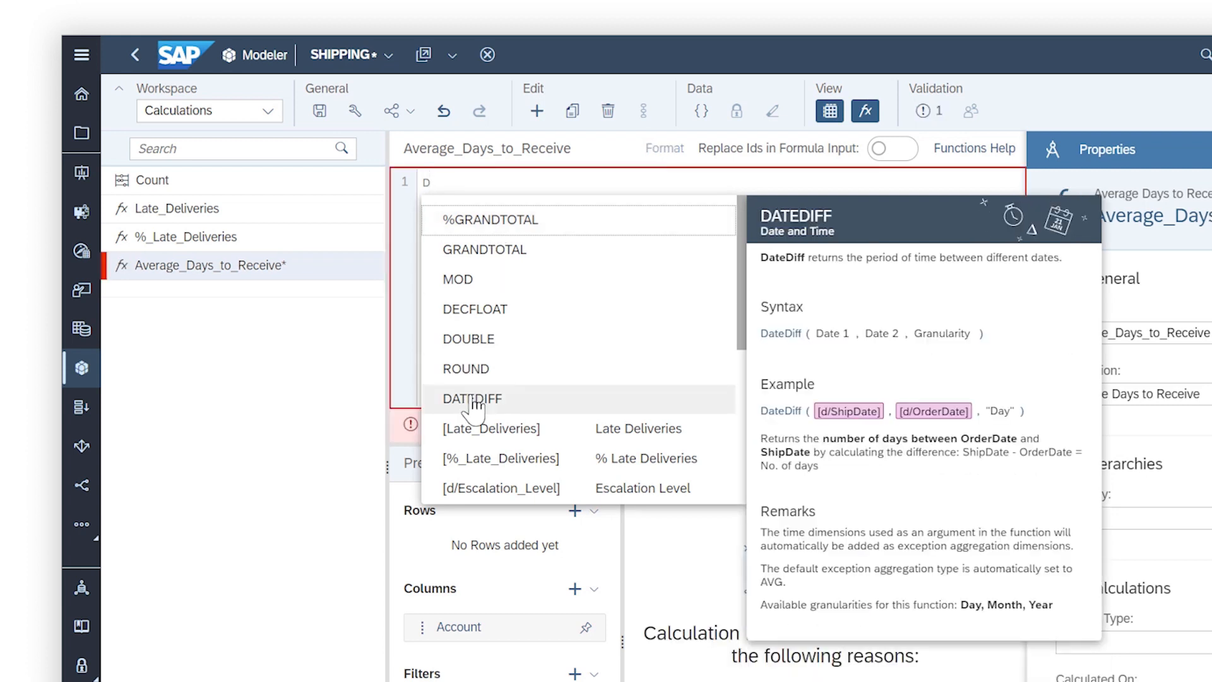
pyautogui.click(472, 398)
# Complete the DATEDIFF function with [d/Receive_Date], [d/Order_Date] and "Day" granularity, and save the model.
pyautogui.hotkey('ctrl', 'space')
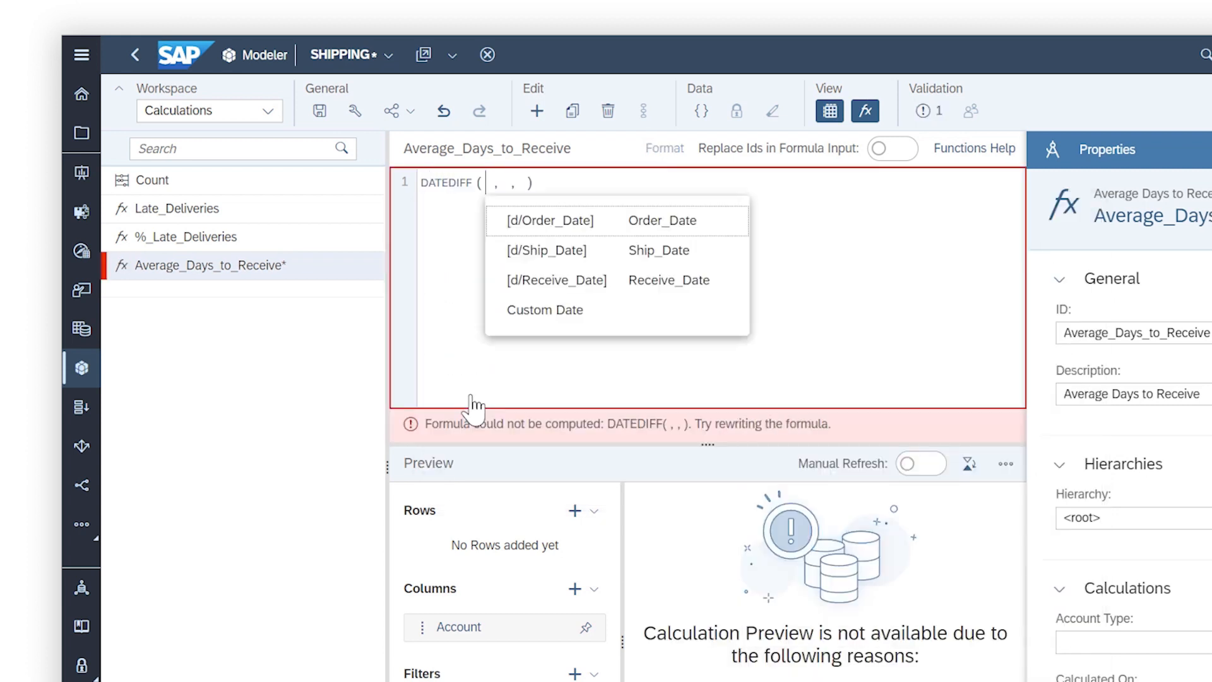
pyautogui.click(540, 283)
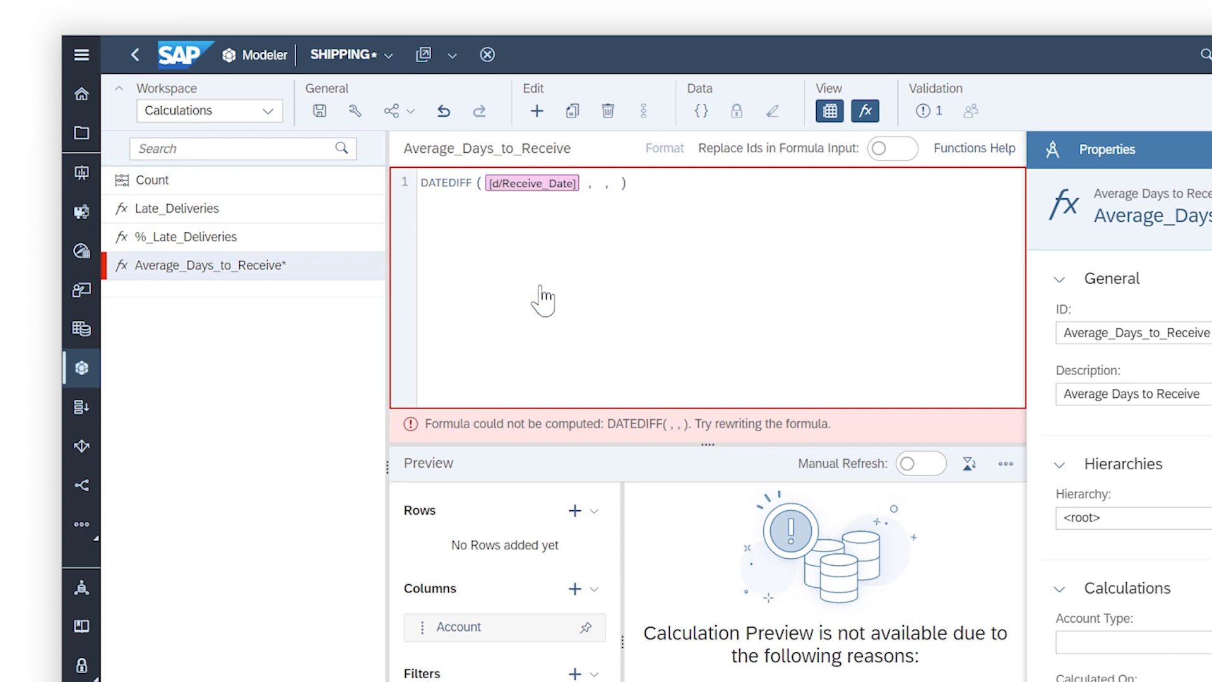
pyautogui.click(598, 185)
pyautogui.hotkey('ctrl', 'space')
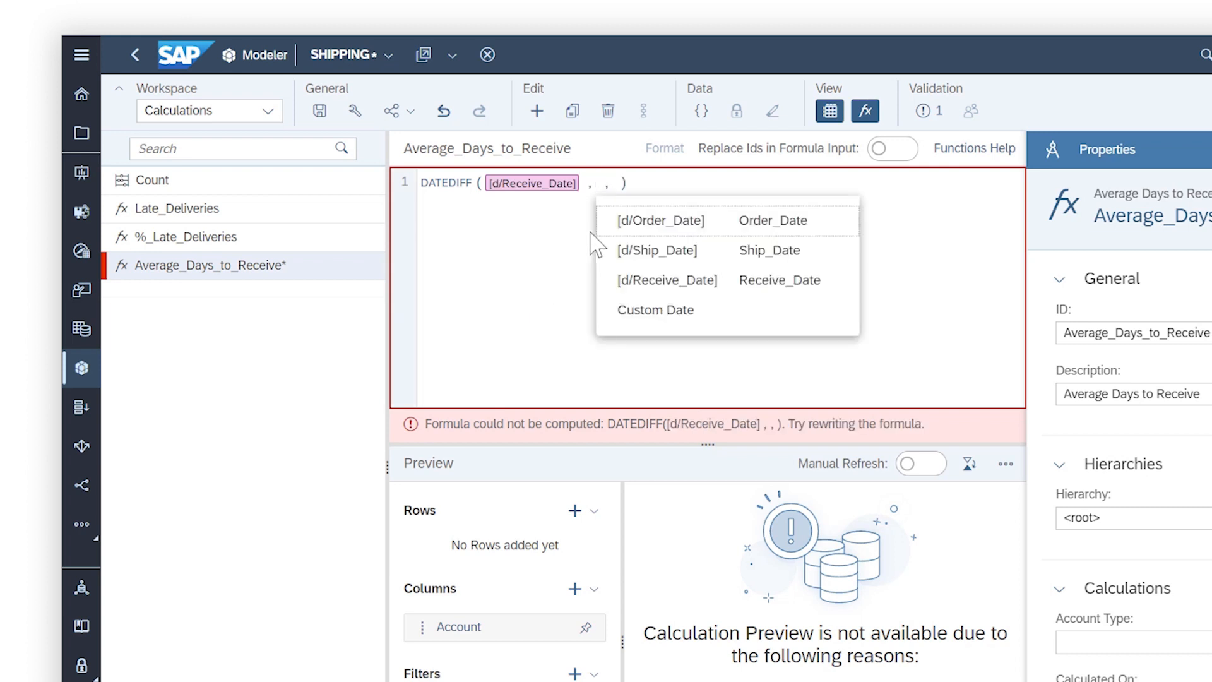
pyautogui.click(625, 227)
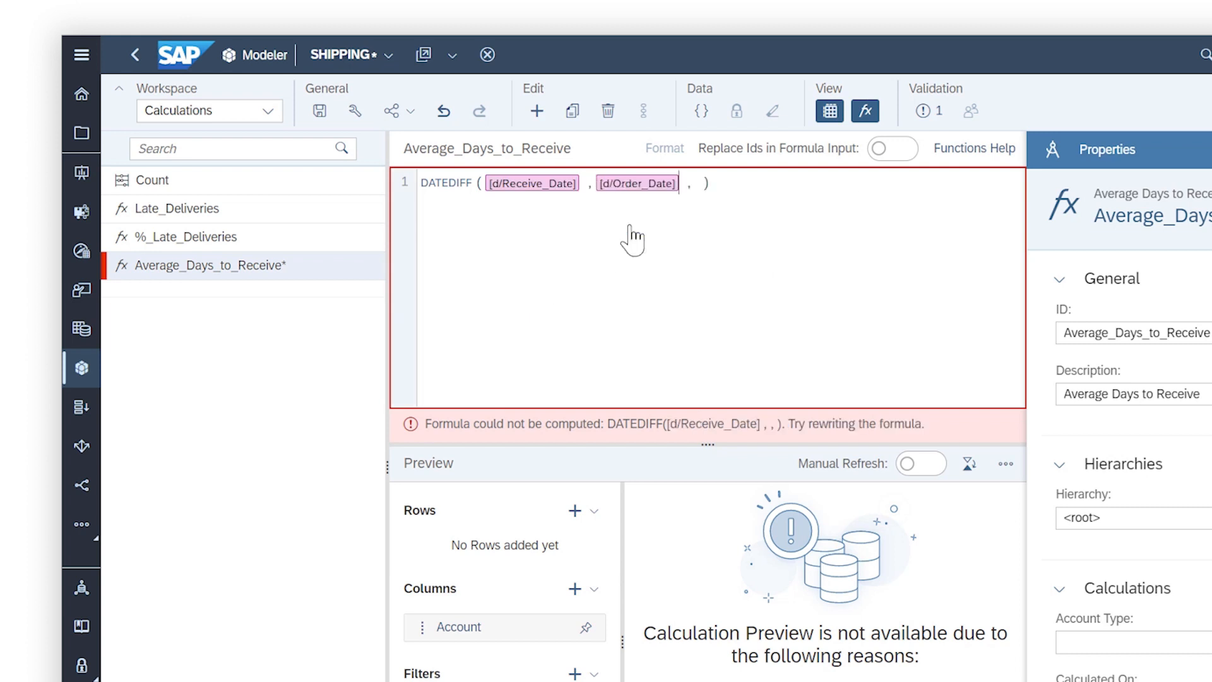
pyautogui.click(694, 184)
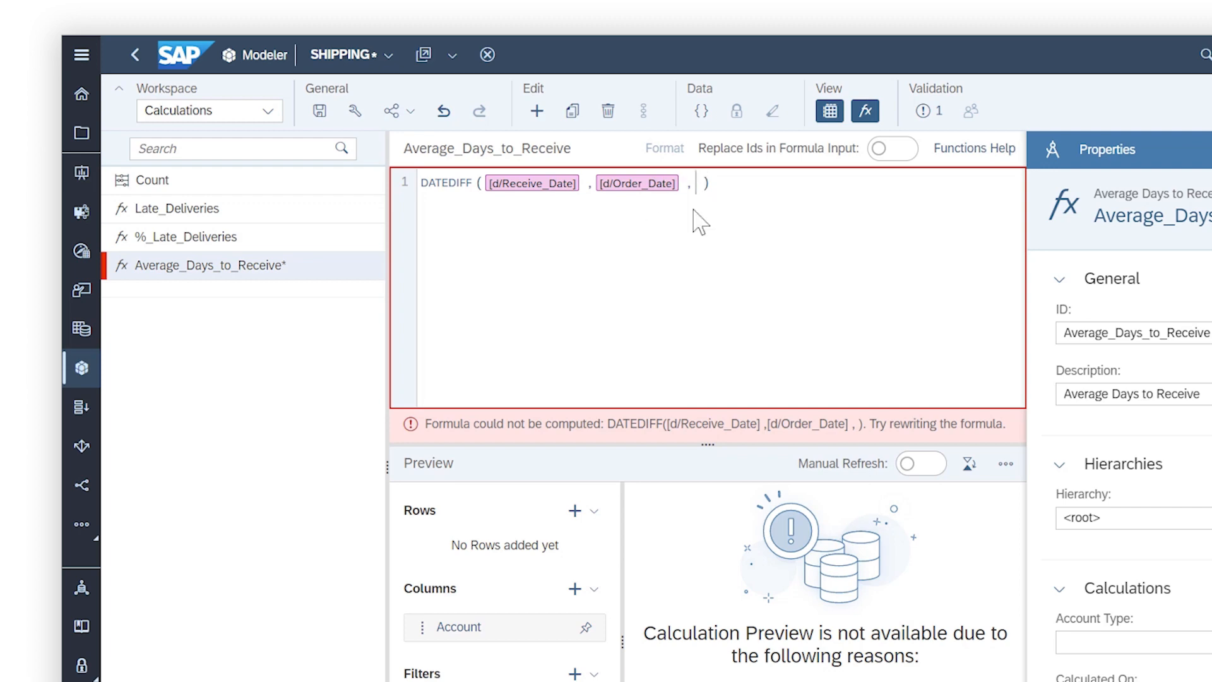
pyautogui.hotkey('ctrl', 'space')
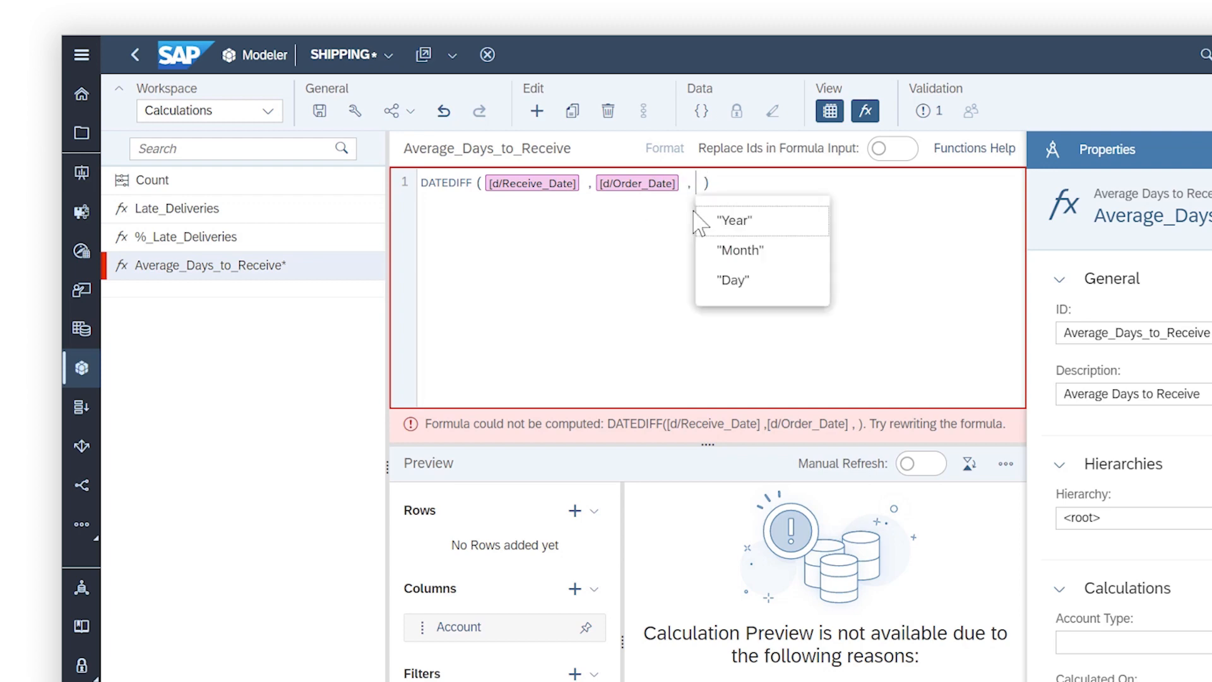
pyautogui.click(732, 280)
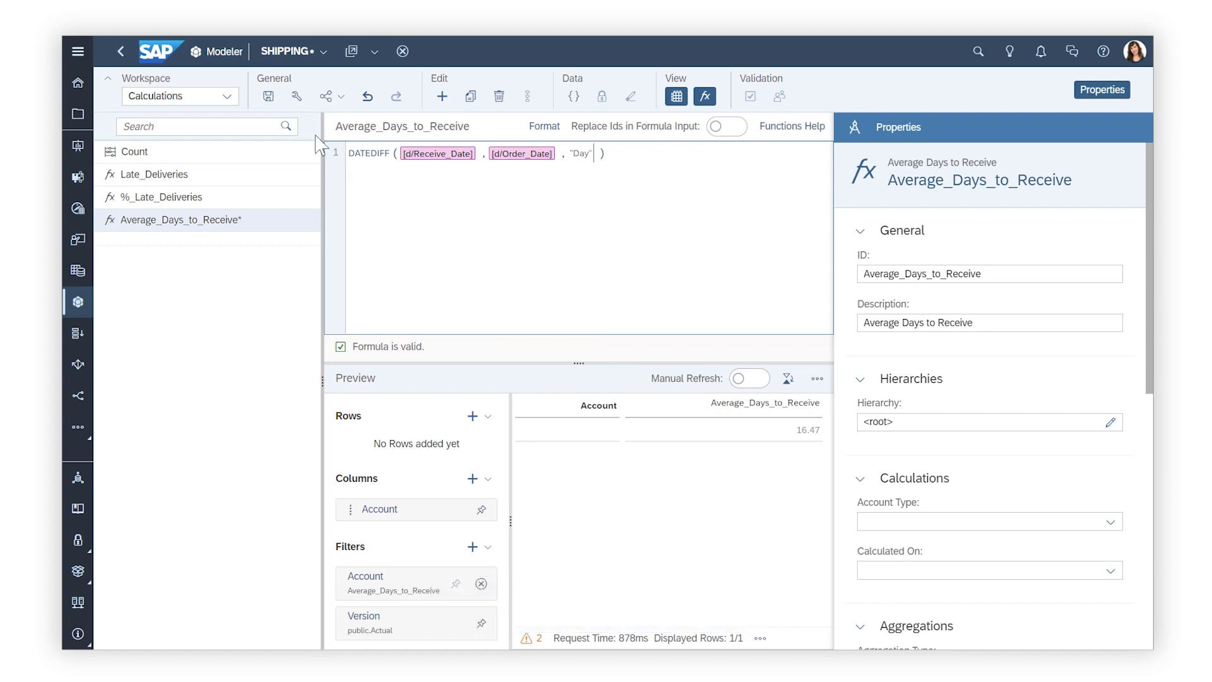
pyautogui.click(273, 100)
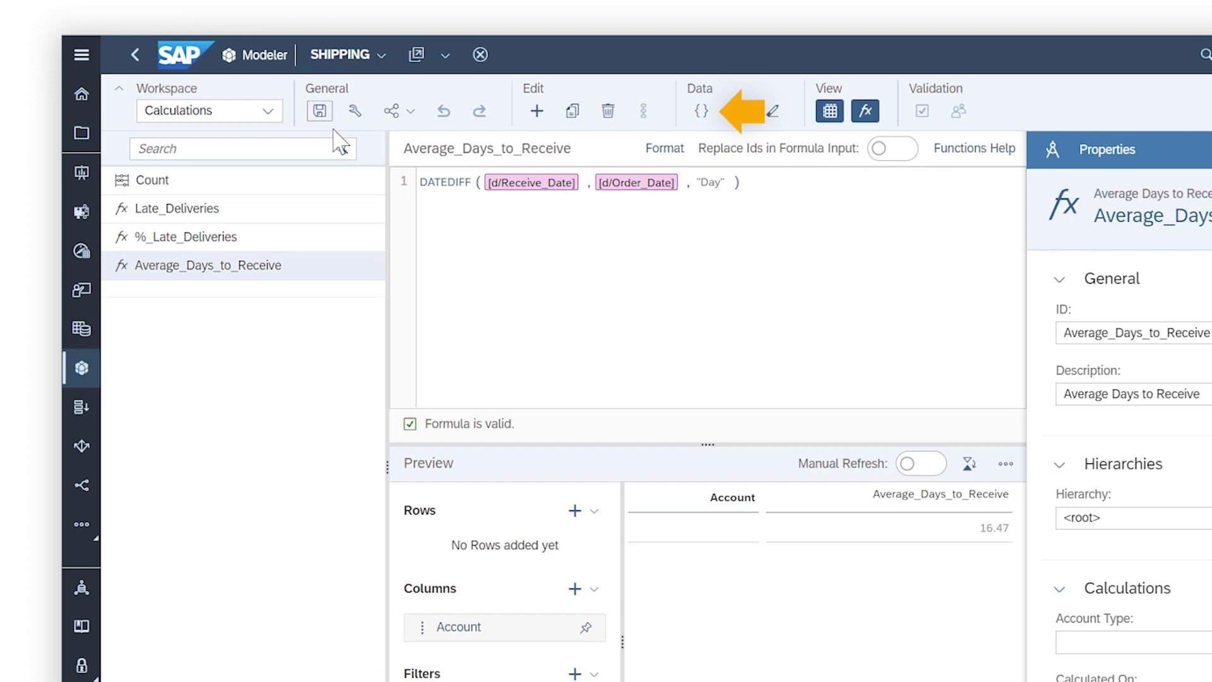
# Add a model variable with ID Days_to_Ship_Reduction and description Days to Ship Reduction.
pyautogui.click(698, 117)
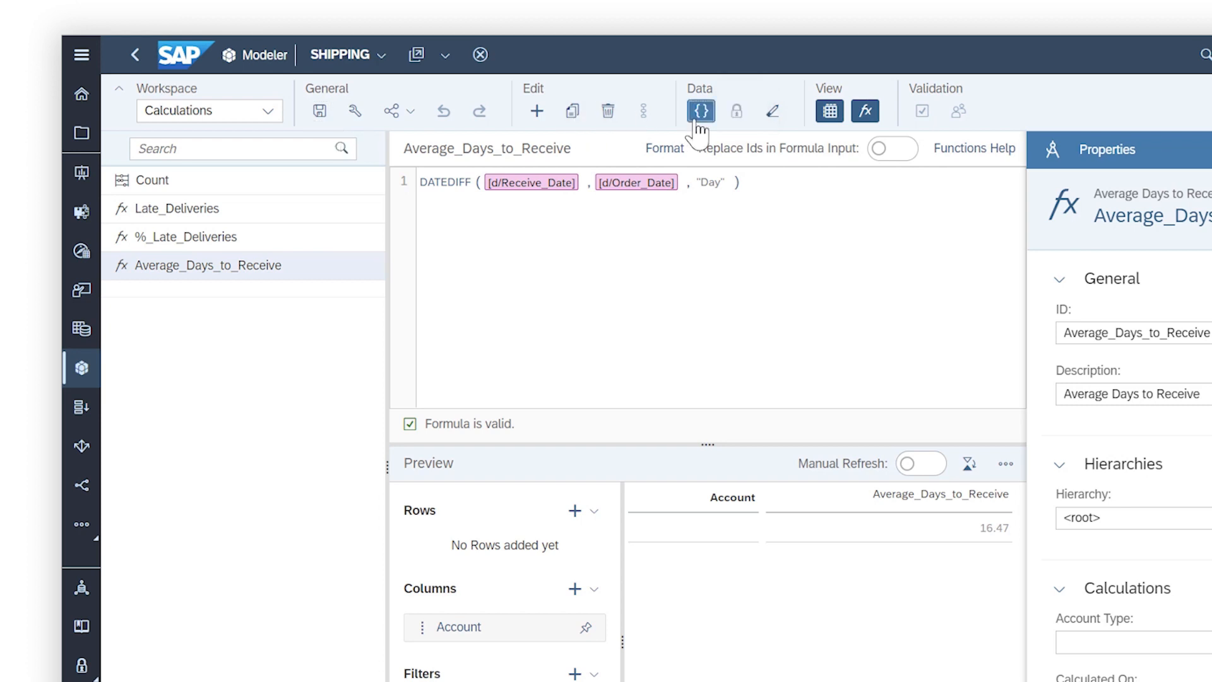
pyautogui.click(1119, 278)
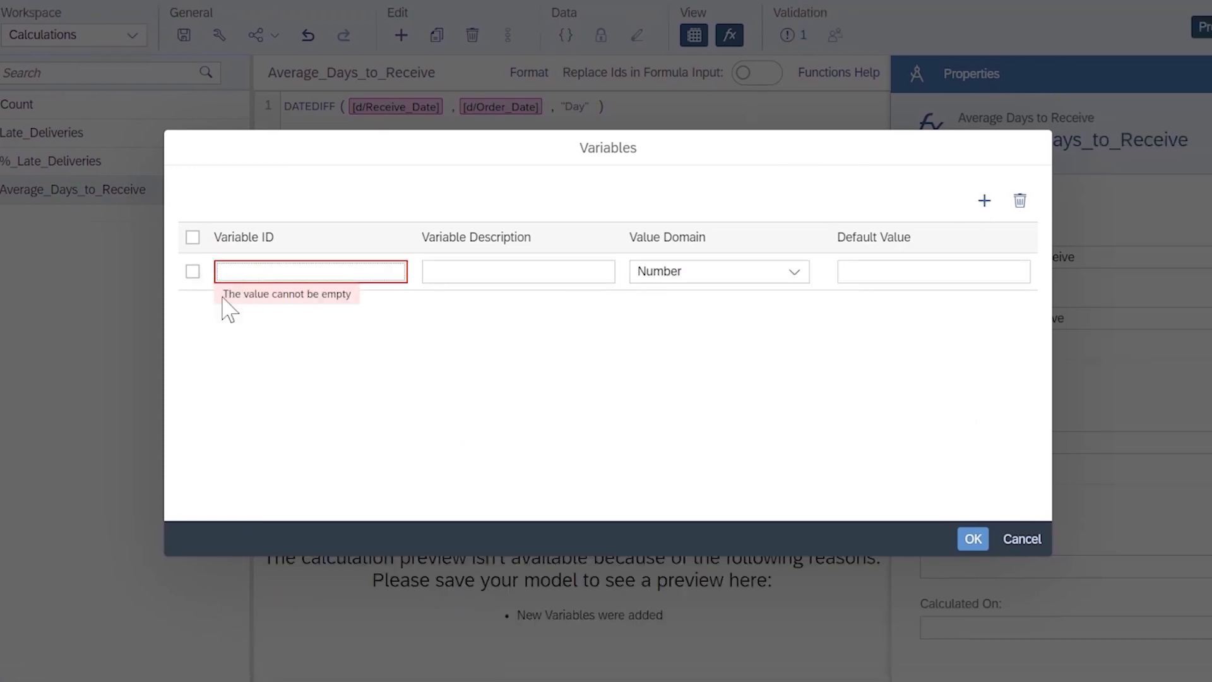
pyautogui.write('Days_to_Ship_Reduction')
pyautogui.press('Tab')
pyautogui.write('Days to Ship Reduction')
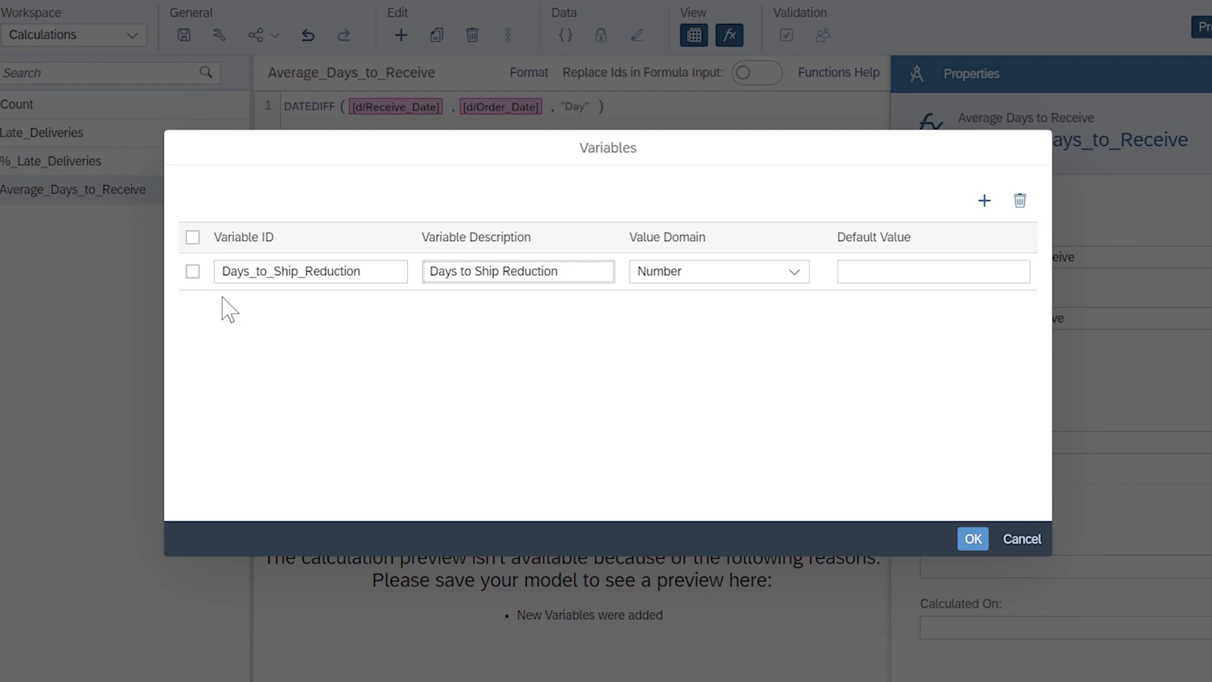
# Give the new variable the Number value domain and a default value of 0, confirm it and save the model.
pyautogui.click(794, 271)
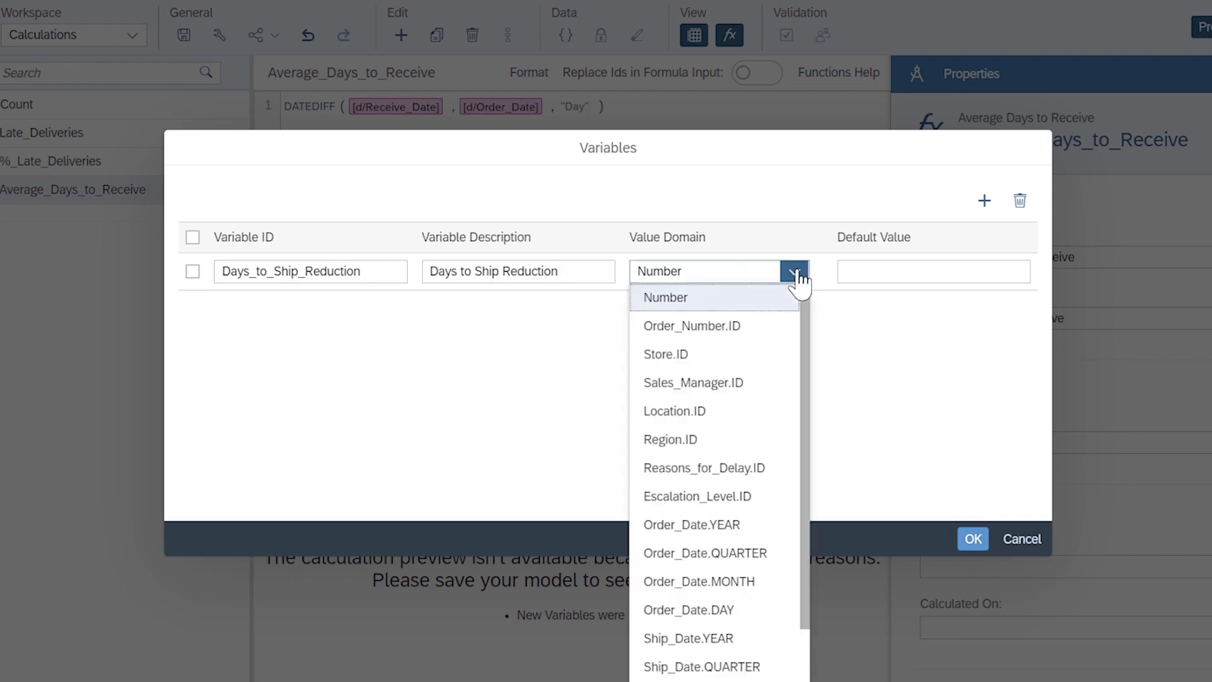
pyautogui.click(771, 298)
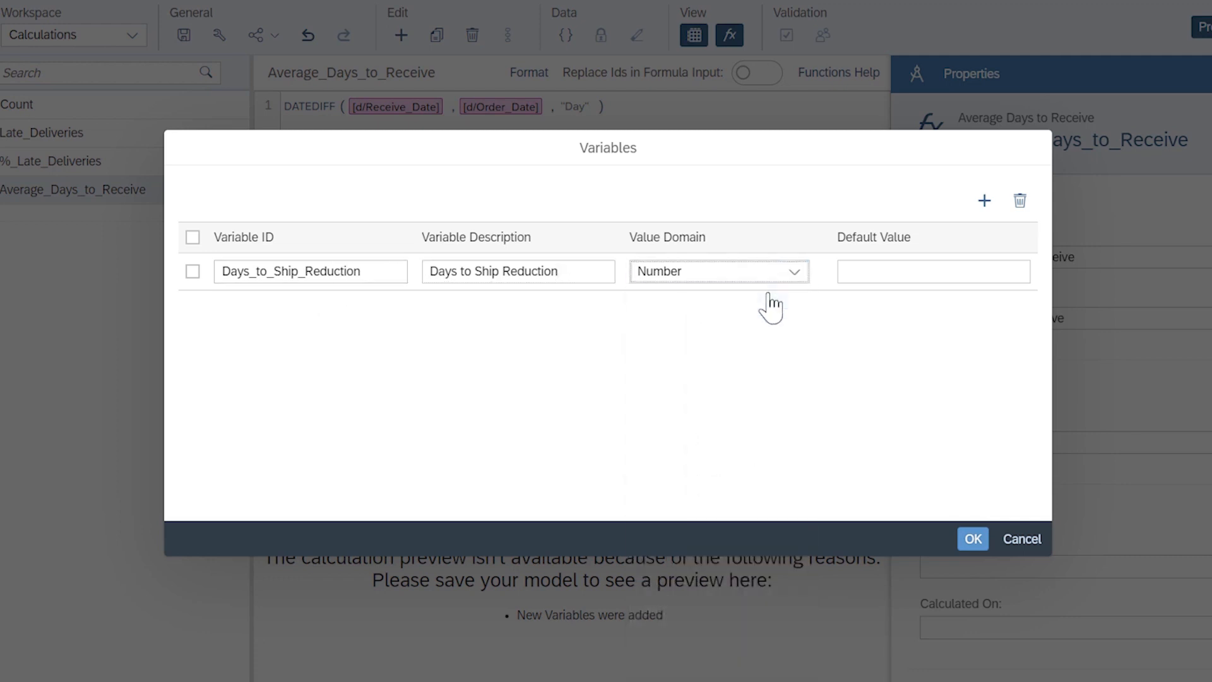
pyautogui.click(868, 268)
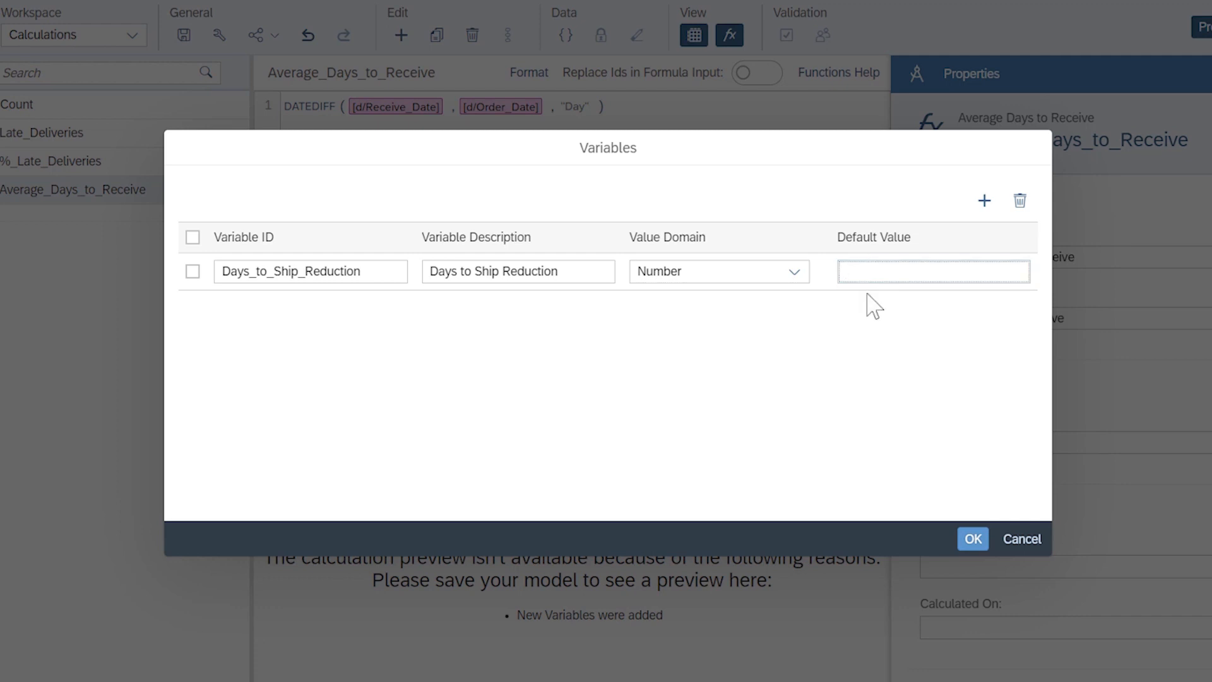
pyautogui.write('0')
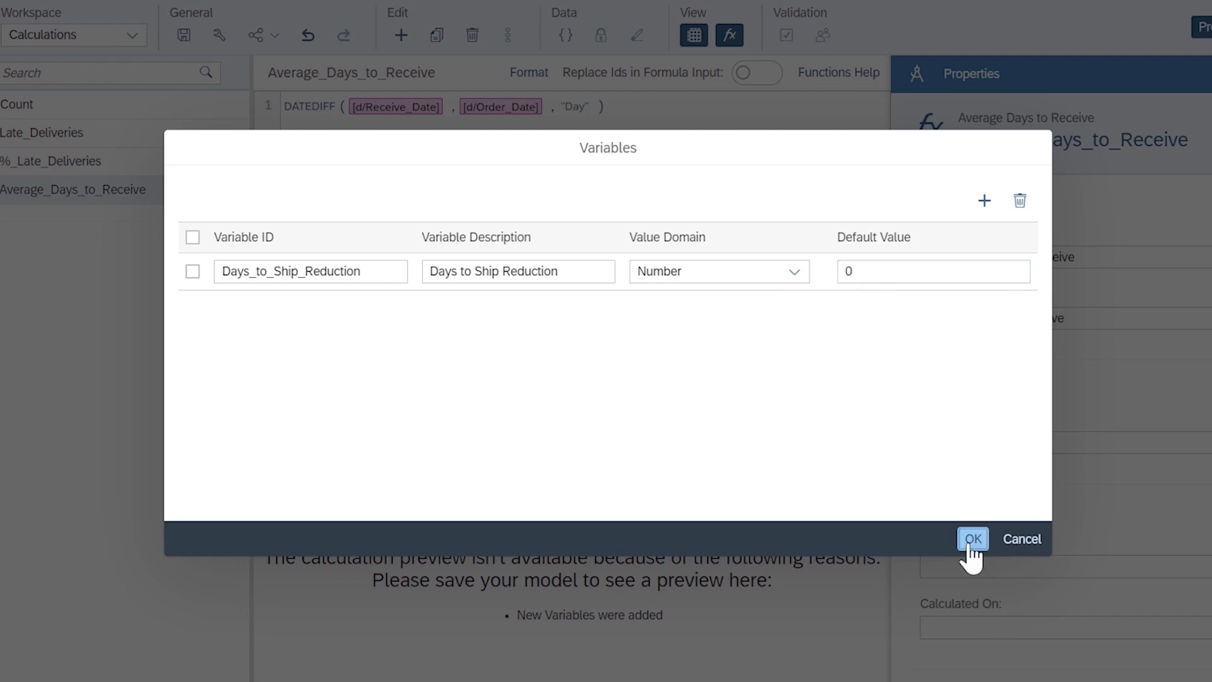
pyautogui.click(973, 539)
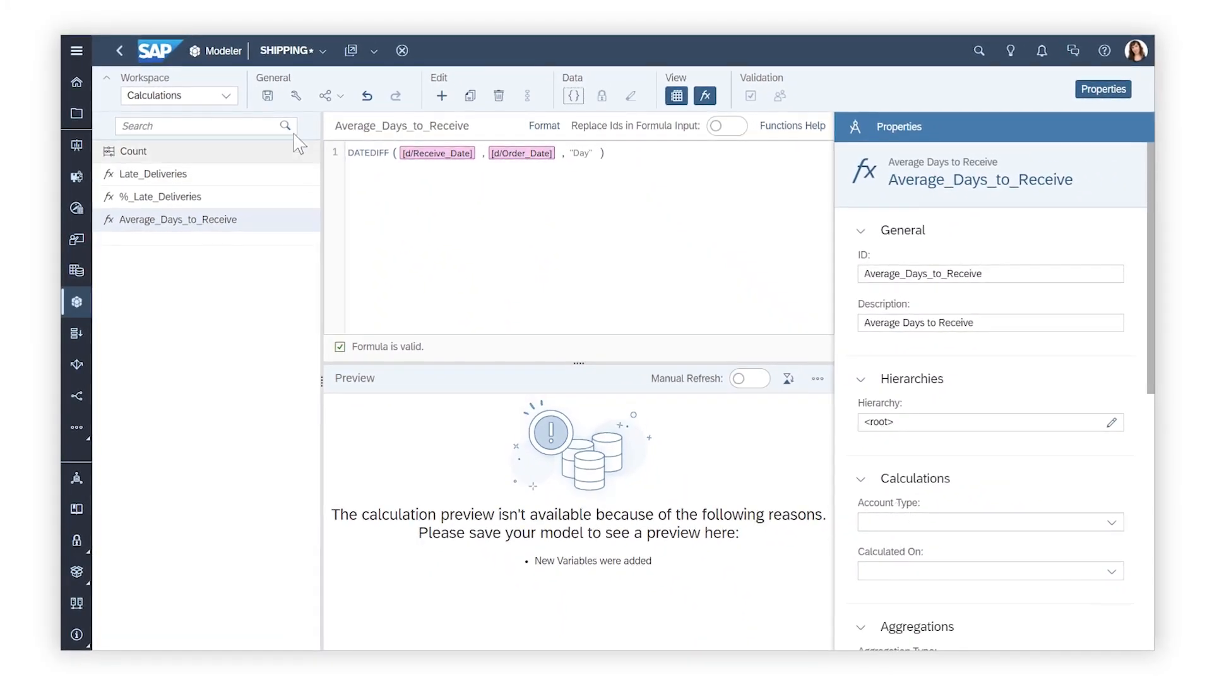
pyautogui.click(268, 95)
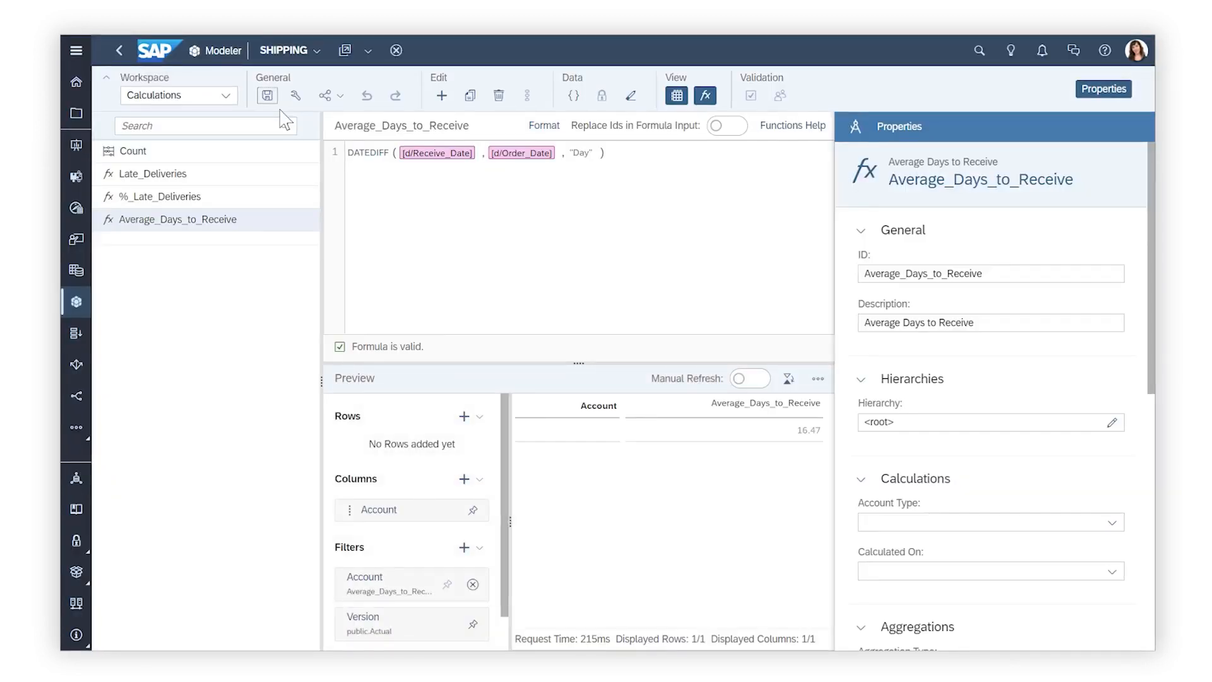
# Add an account with ID What_If_Shipping and description What If Shipping, and start its formula with [Average_Days_to_Receive].
pyautogui.click(441, 95)
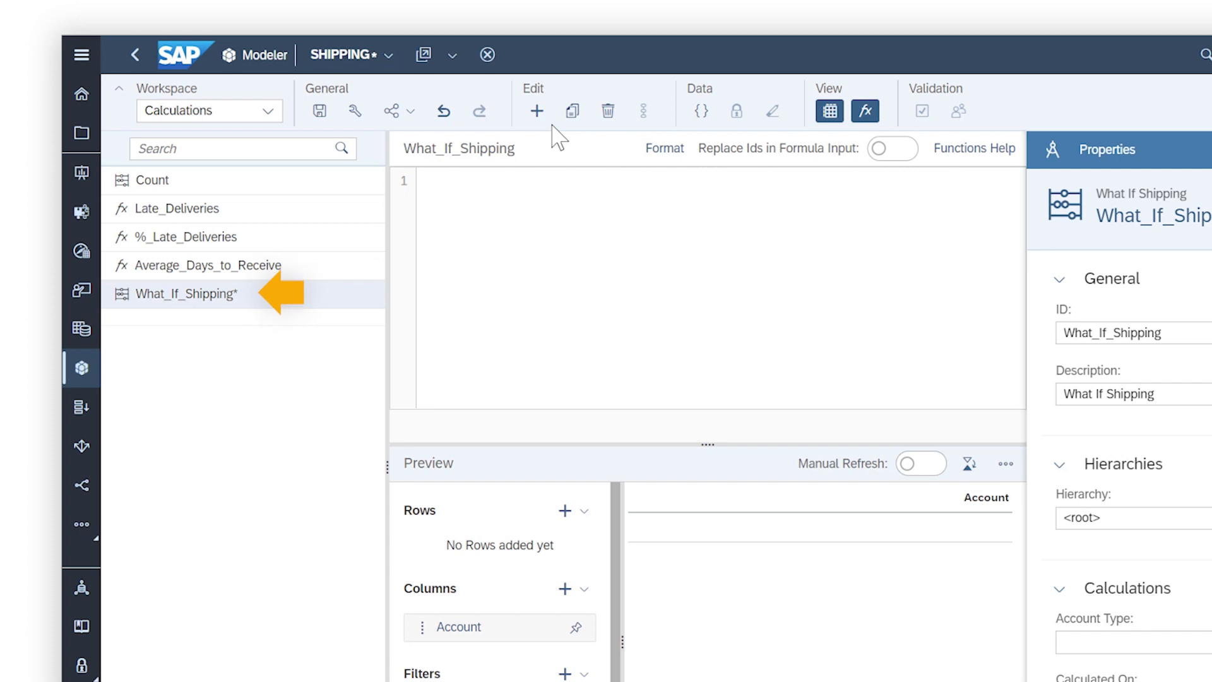
pyautogui.click(473, 225)
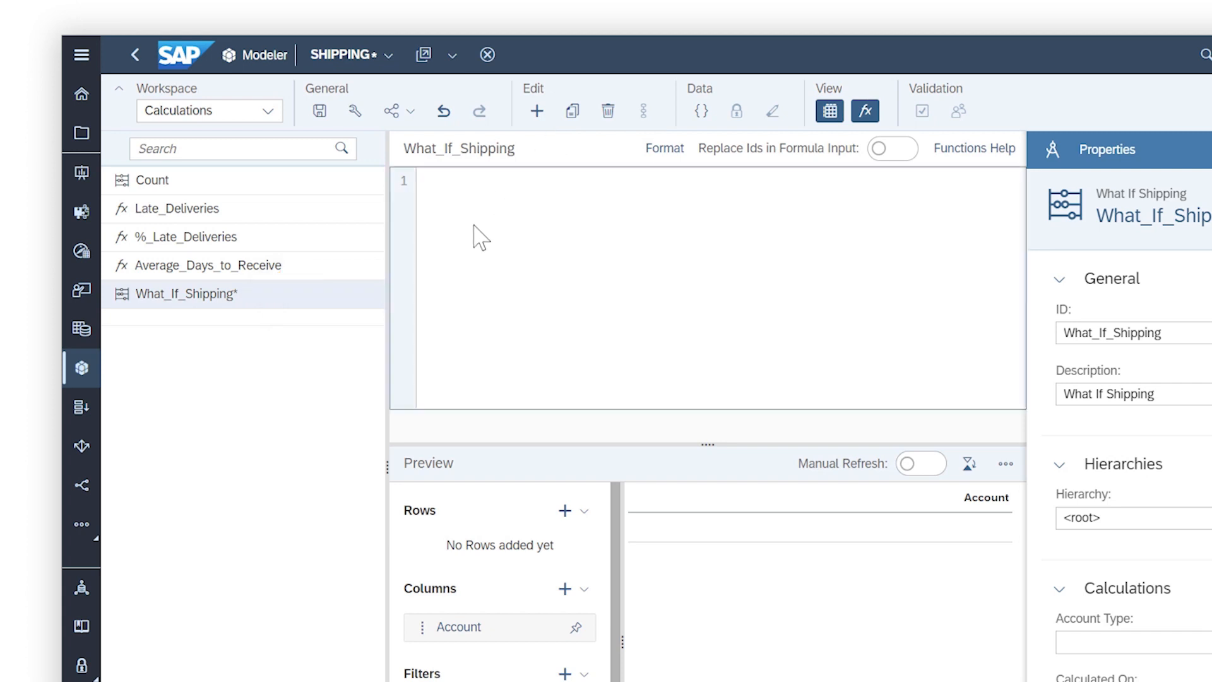
pyautogui.hotkey('ctrl', 'space')
pyautogui.write('[')
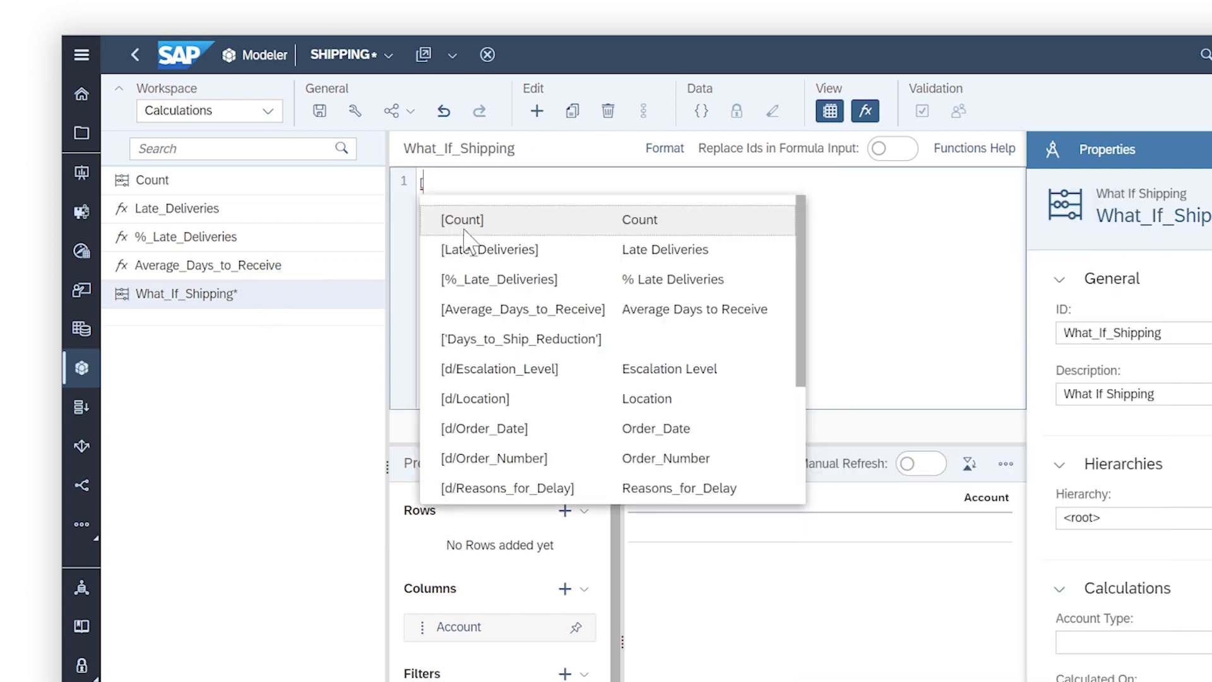
pyautogui.click(468, 311)
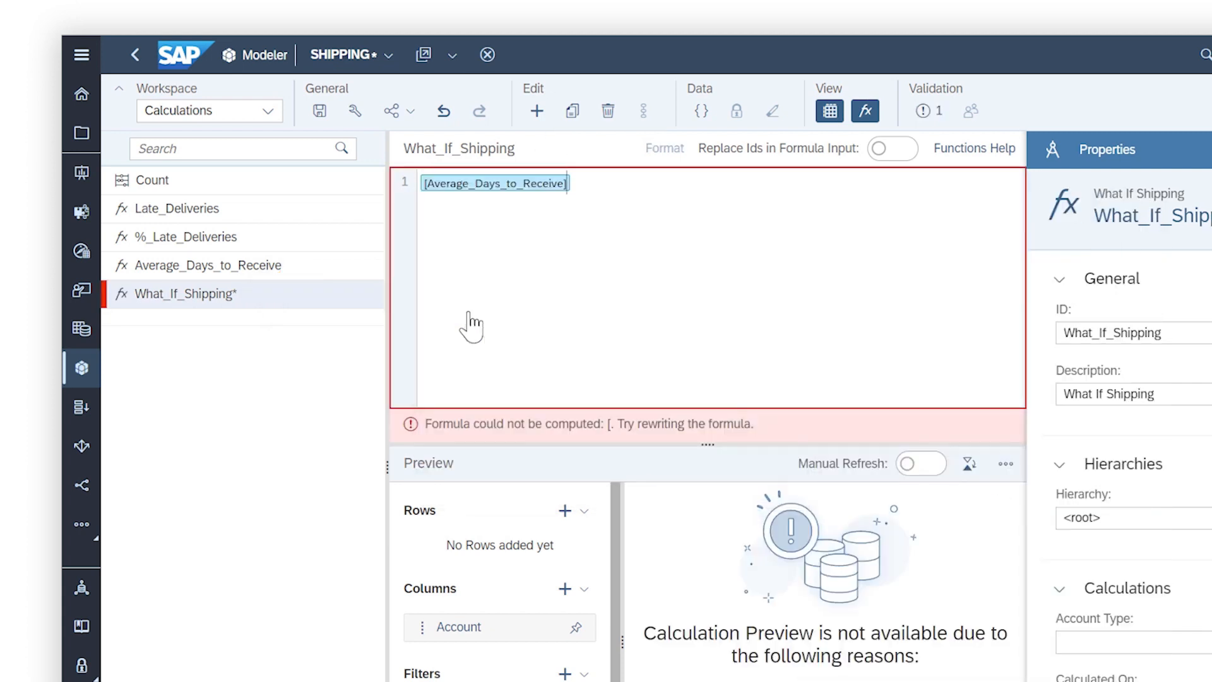
# Subtract the ['Days_to_Ship_Reduction'] variable in the What_If_Shipping formula and save the model.
pyautogui.write('-')
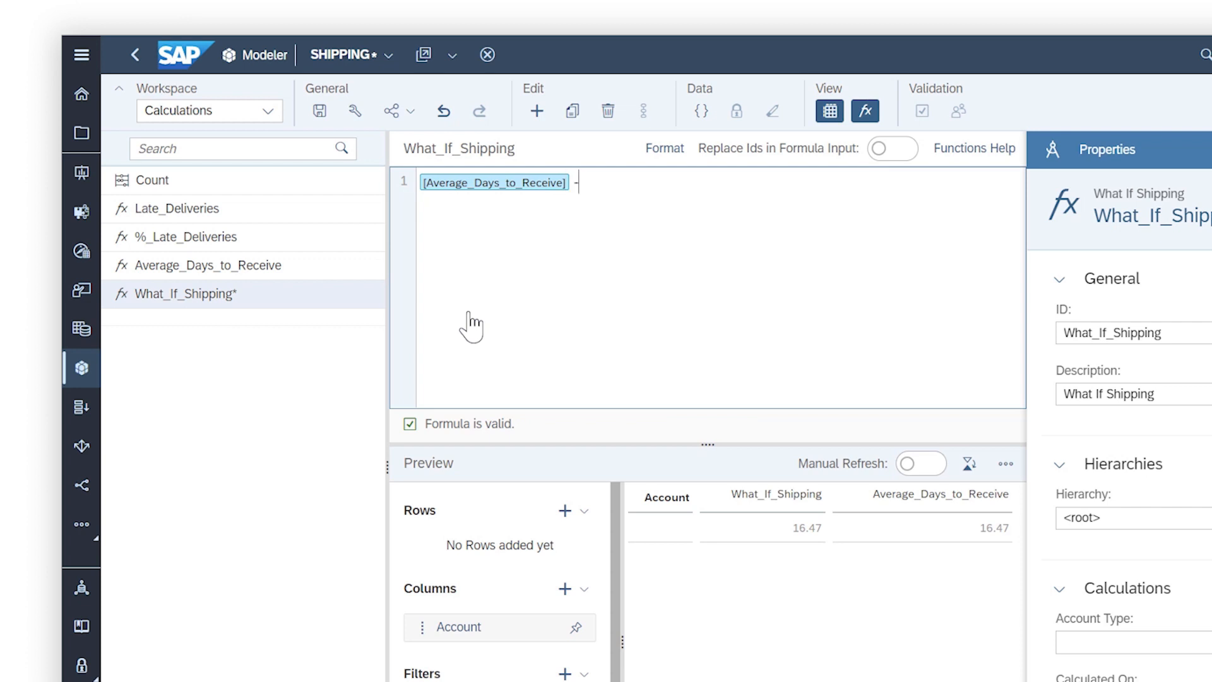
pyautogui.hotkey('ctrl', 'space')
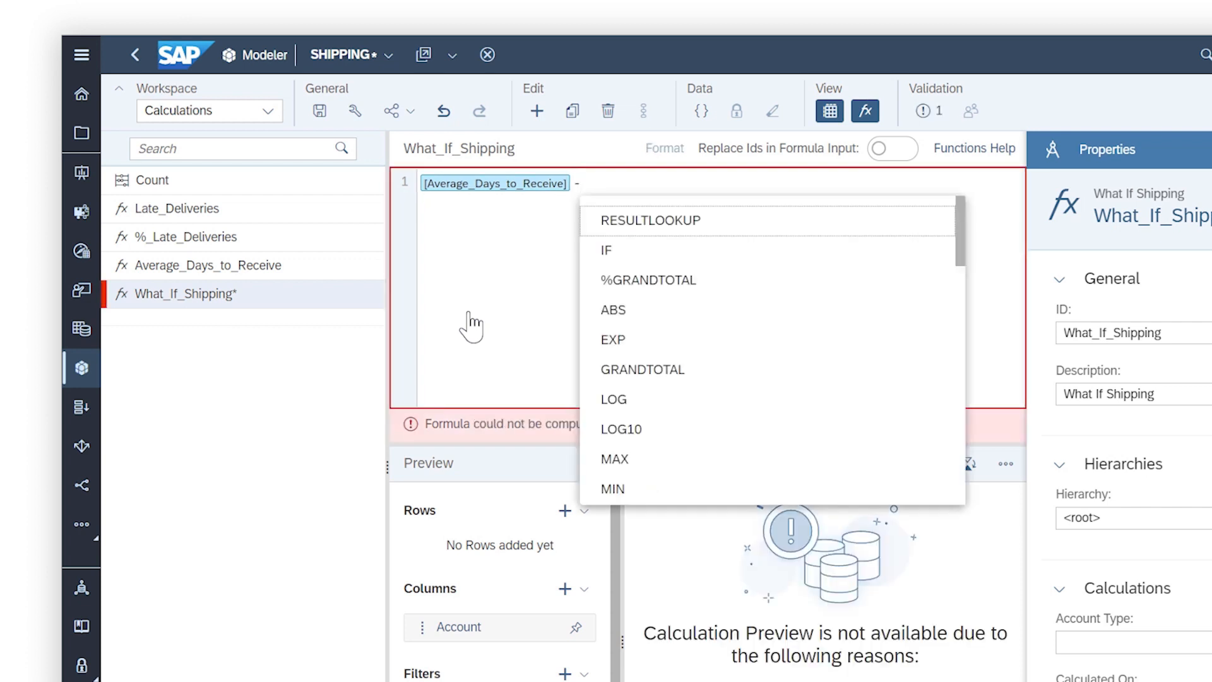
pyautogui.write('[')
pyautogui.click(607, 341)
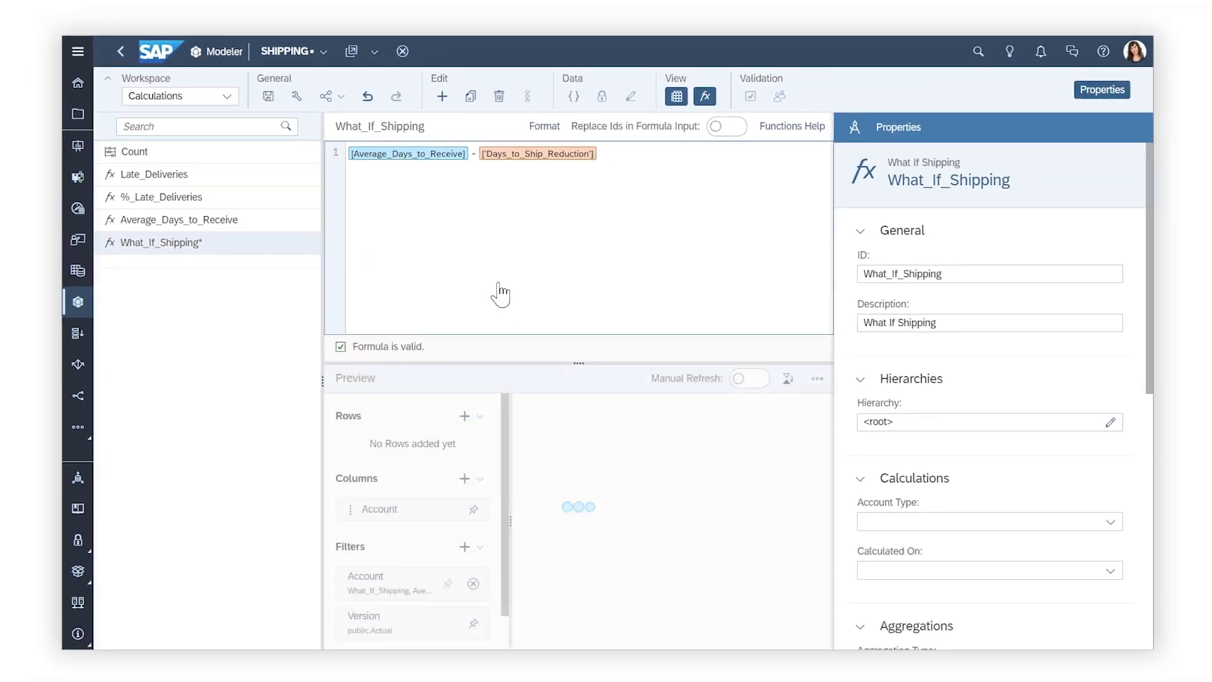
pyautogui.click(268, 96)
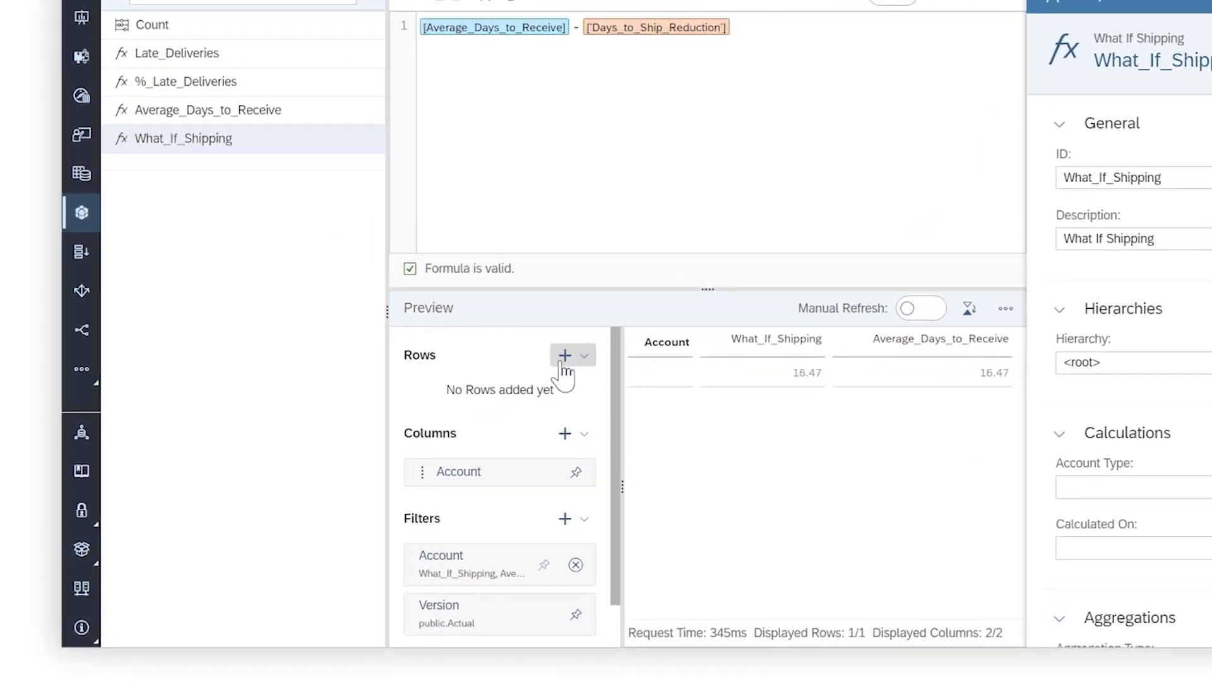
# Add the Region dimension to the rows of the What_If_Shipping preview.
pyautogui.click(465, 416)
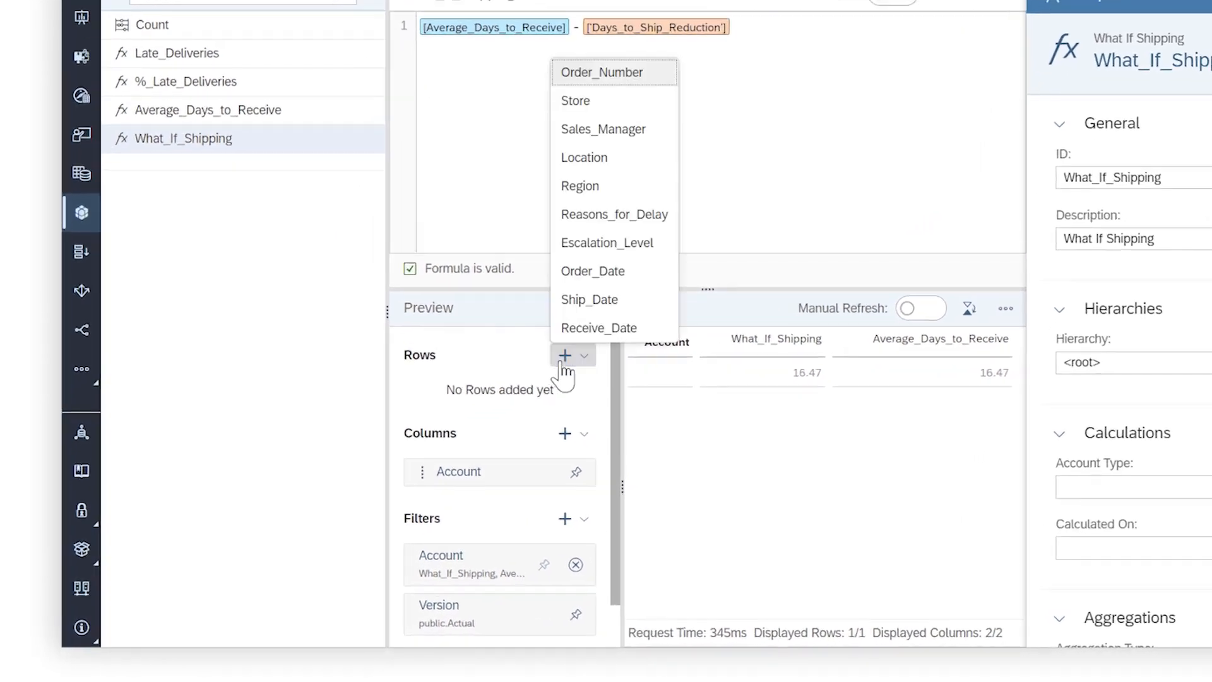
pyautogui.click(579, 187)
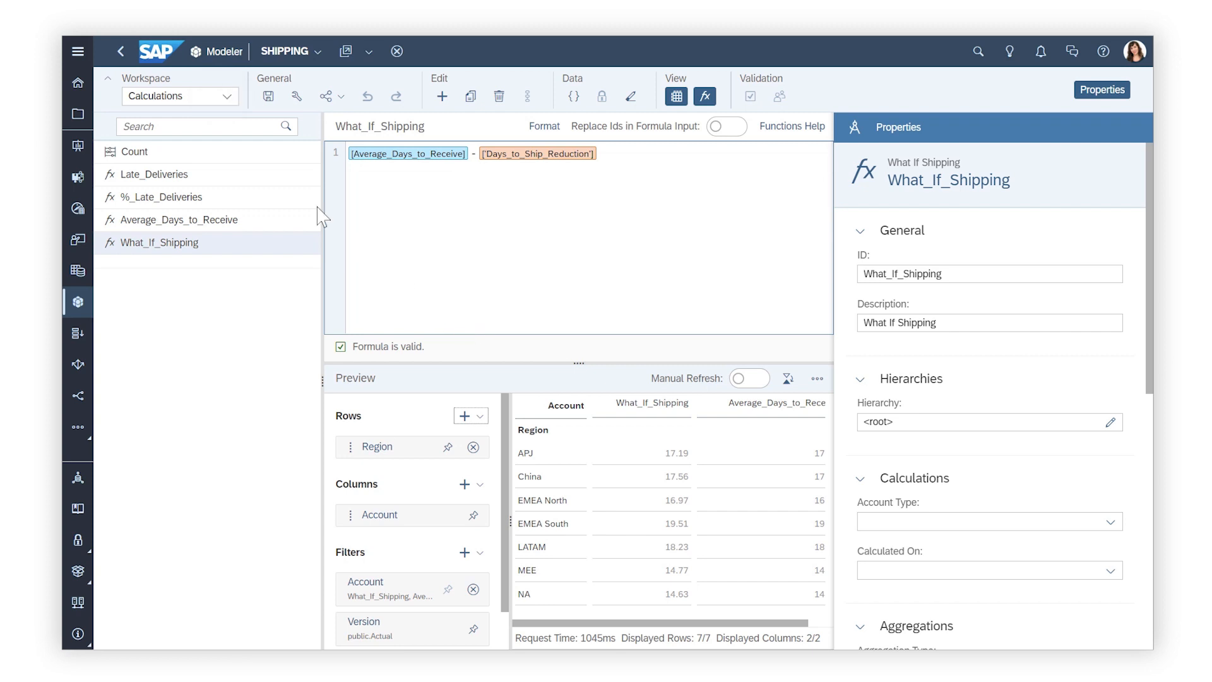
# Switch to the Model Structure workspace and open the Account dimension.
pyautogui.click(226, 96)
pyautogui.click(168, 116)
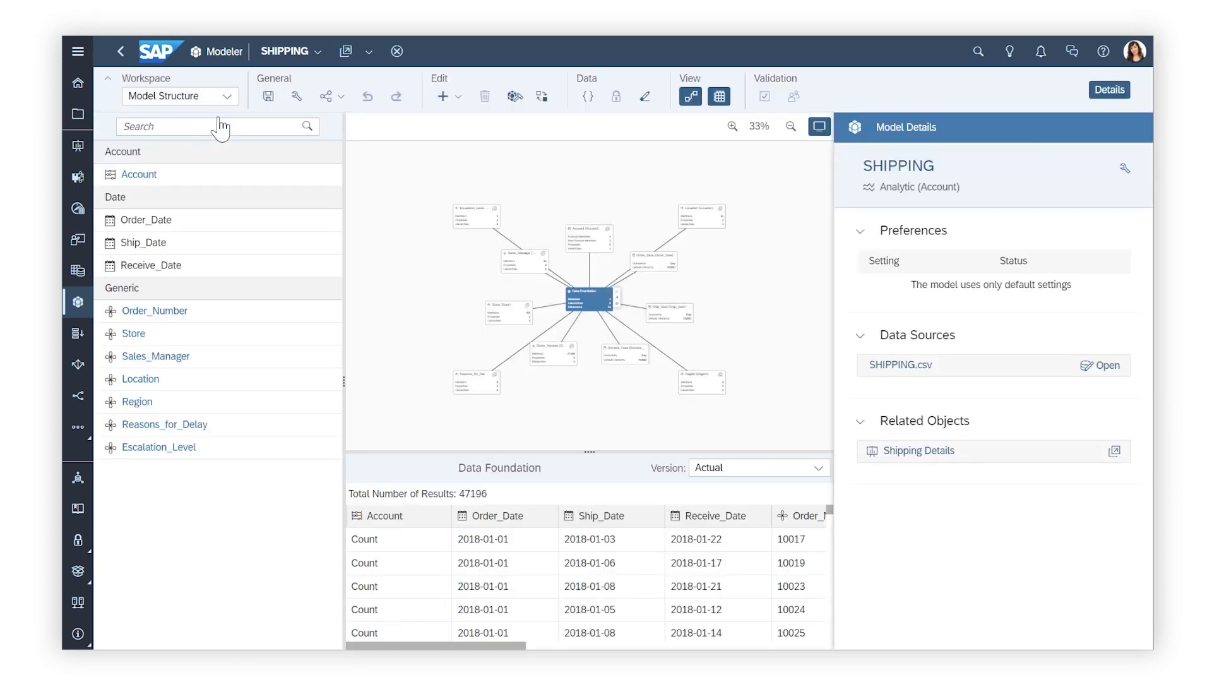
pyautogui.click(141, 177)
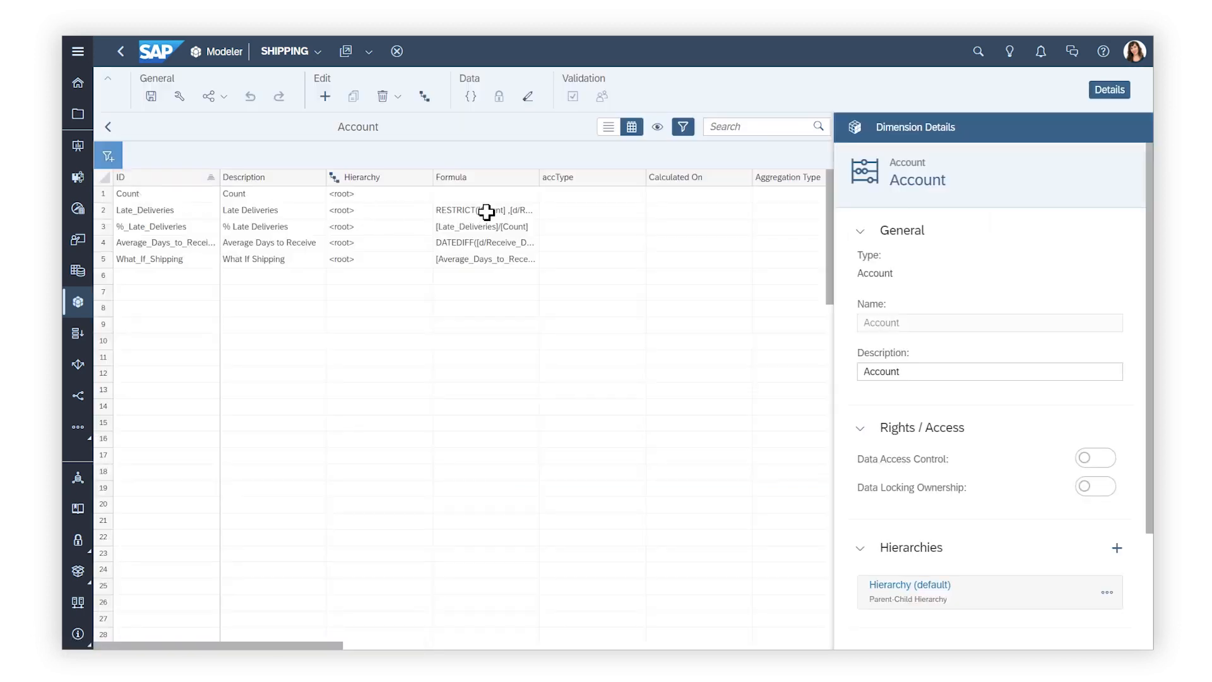
# Examine the Late_Deliveries formula in the Advanced Formula Editor, close it without changes and return to the model structure.
pyautogui.click(498, 211)
pyautogui.click(549, 211)
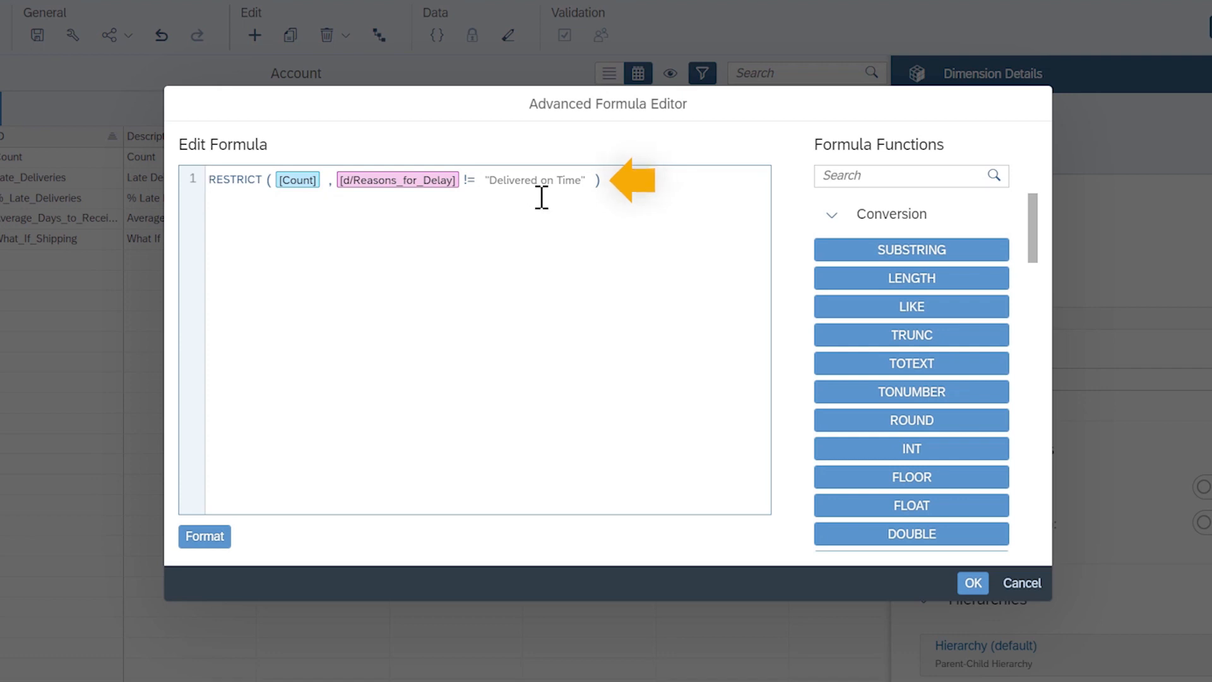
pyautogui.click(1009, 583)
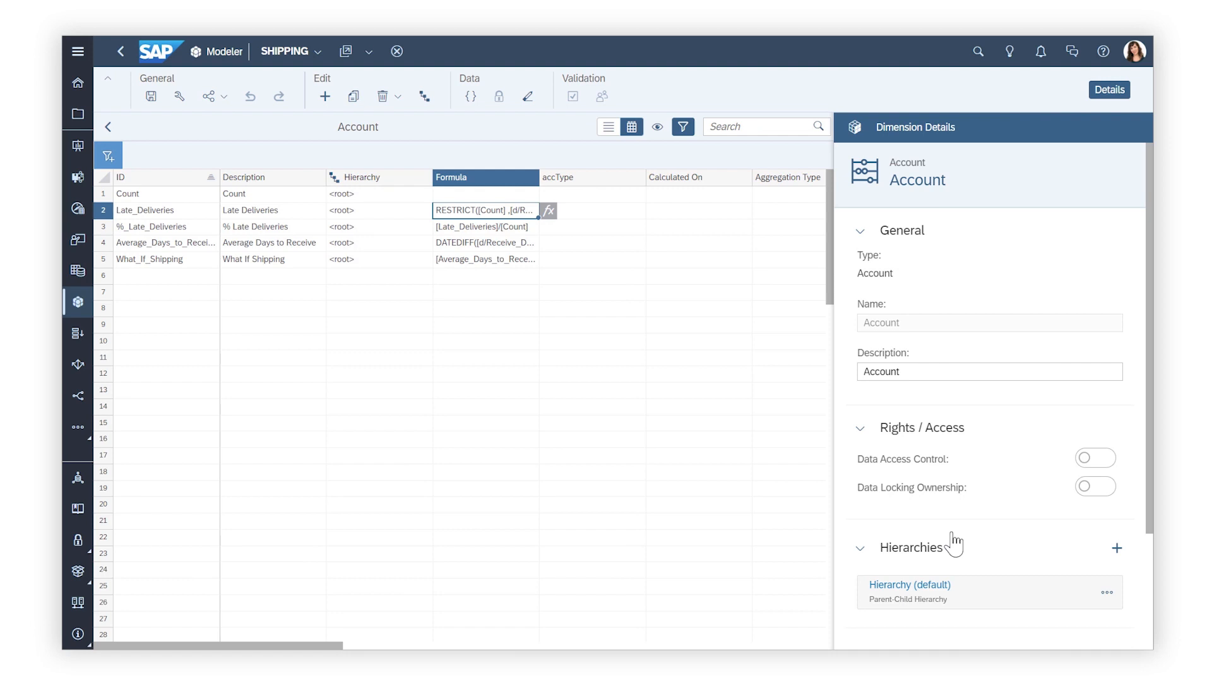
pyautogui.click(109, 127)
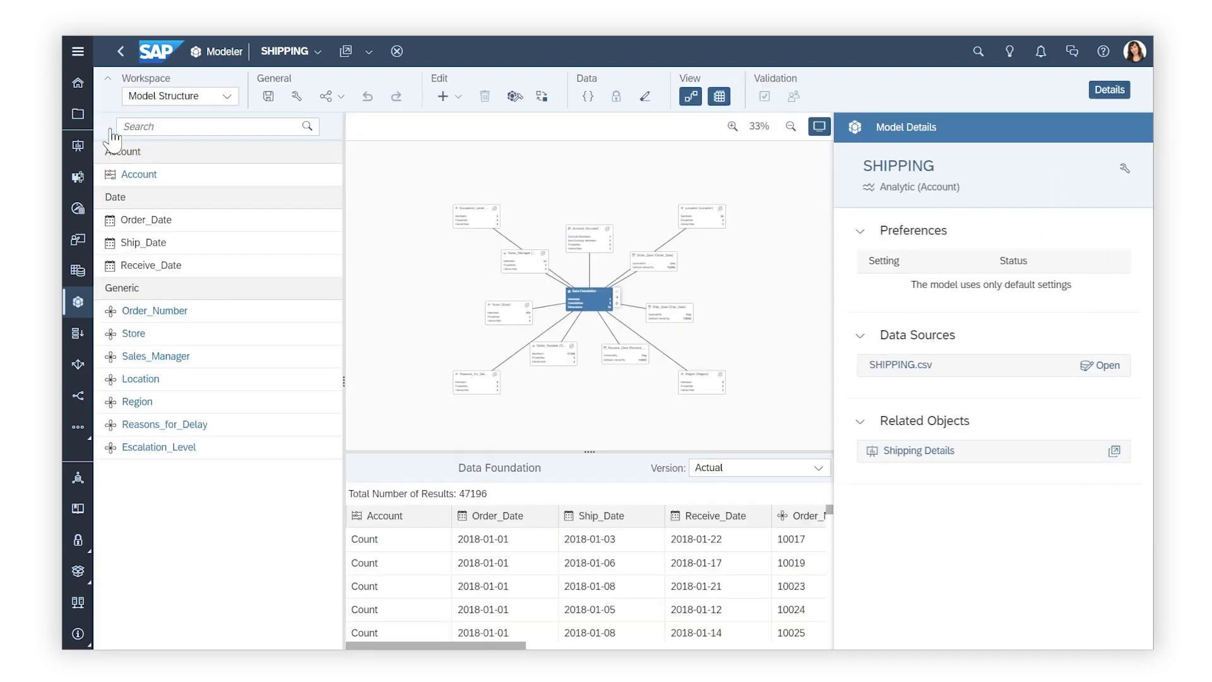
# Open the related Shipping Details story and set its Days to Ship Reduction variable to 1.
pyautogui.click(1114, 450)
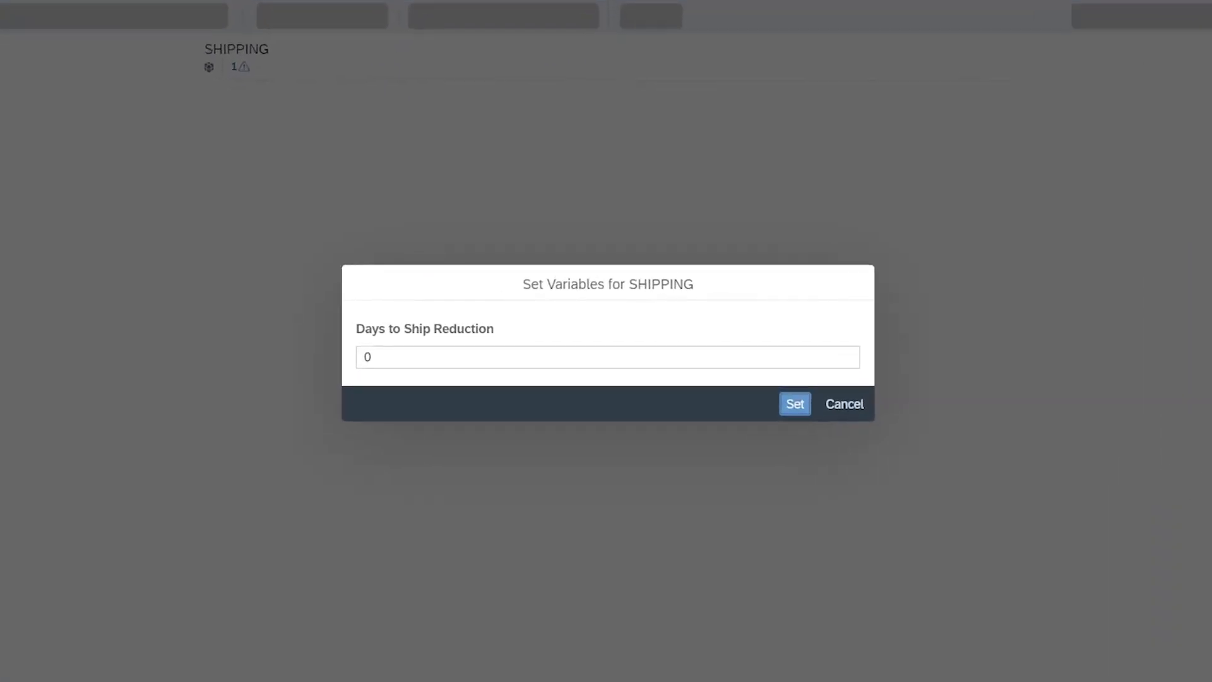
pyautogui.click(370, 358)
pyautogui.press('BackSpace')
pyautogui.write('1')
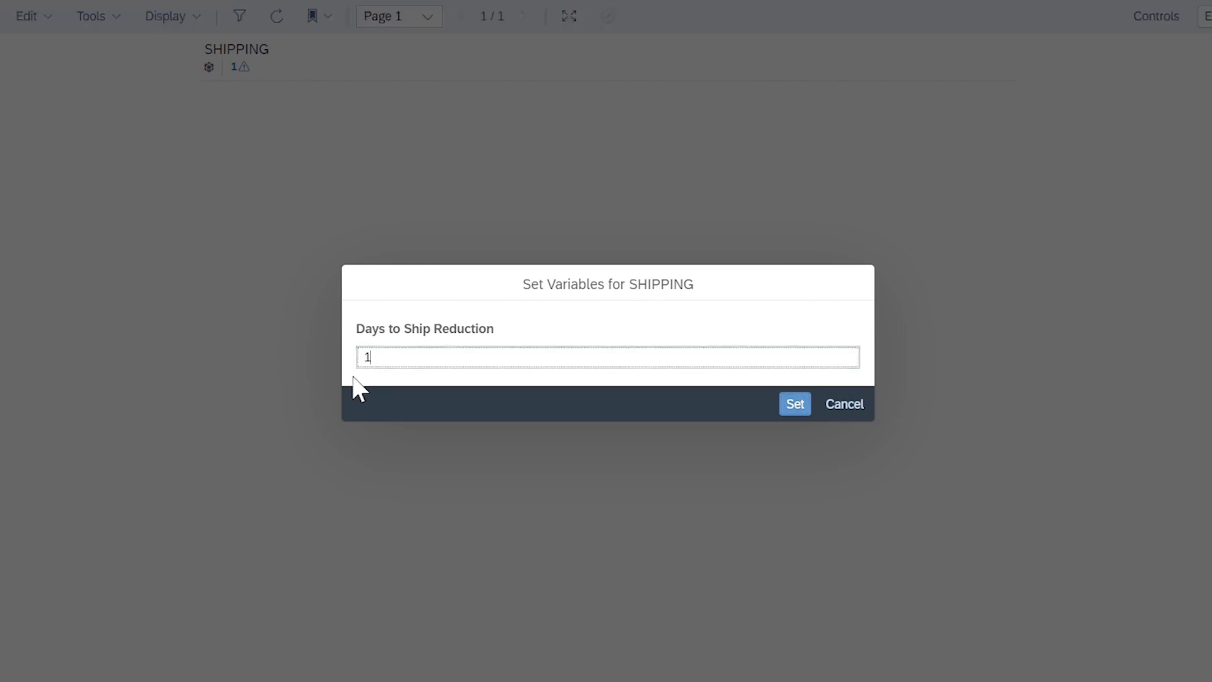
pyautogui.click(796, 406)
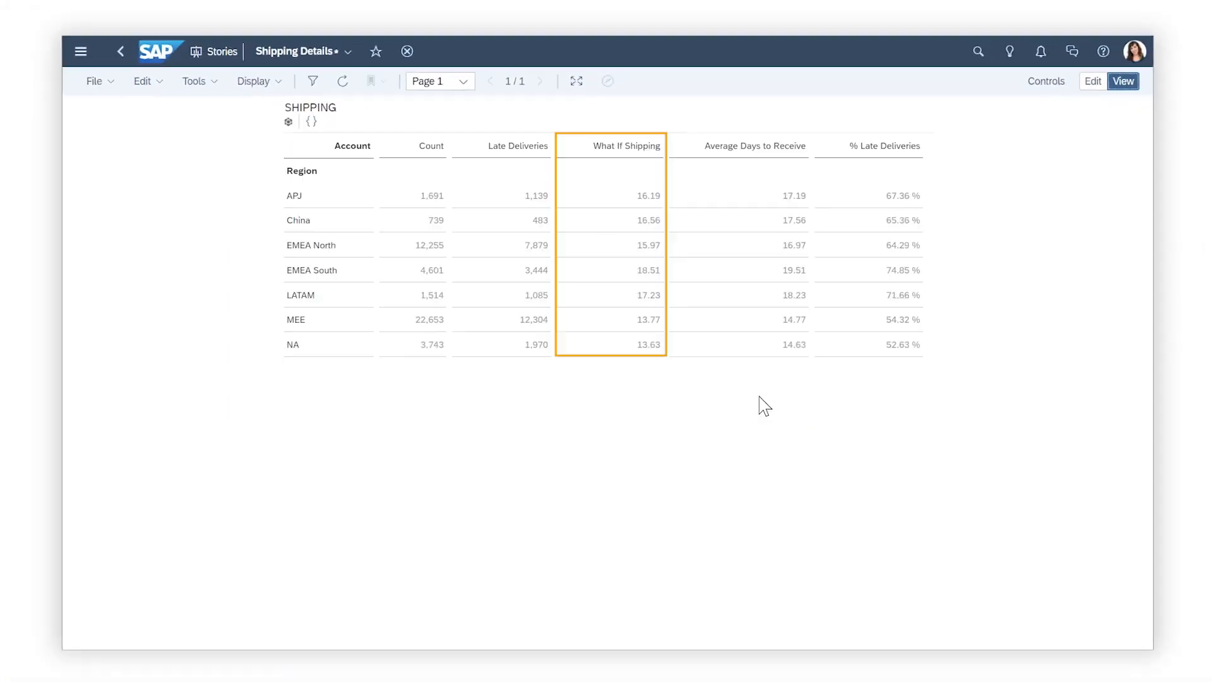
# Put the story in edit mode and review the story-level variable settings for SHIPPING without changing them.
pyautogui.click(1093, 81)
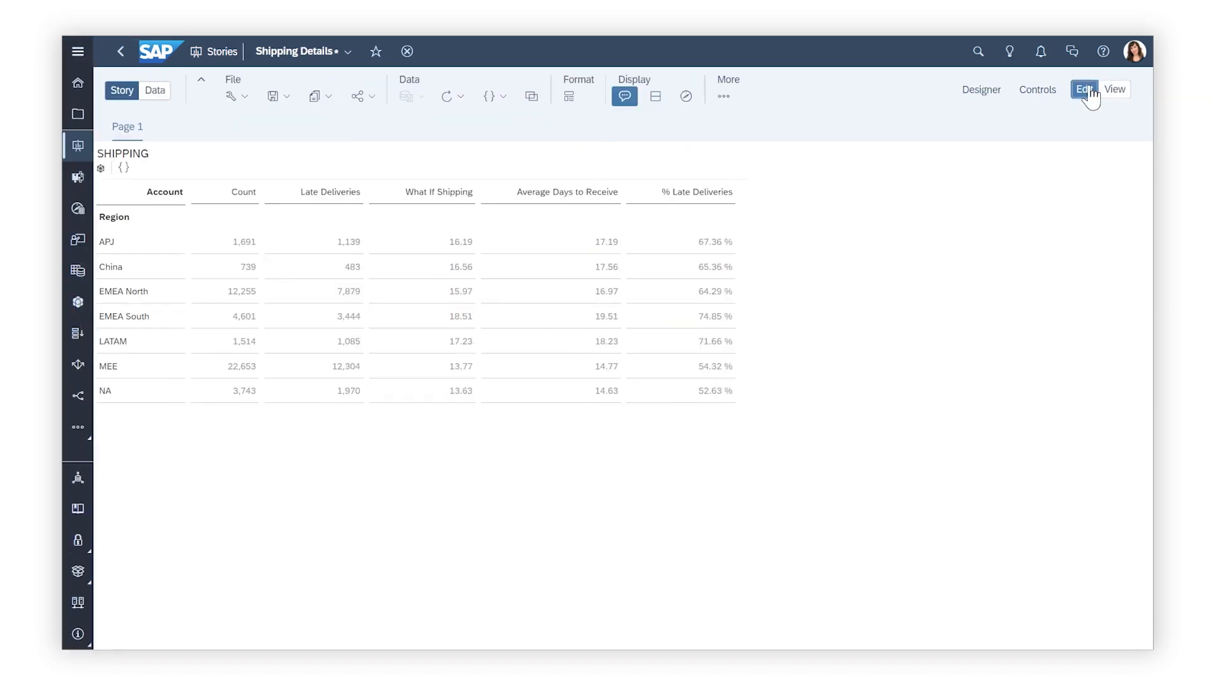
pyautogui.click(502, 99)
pyautogui.click(511, 120)
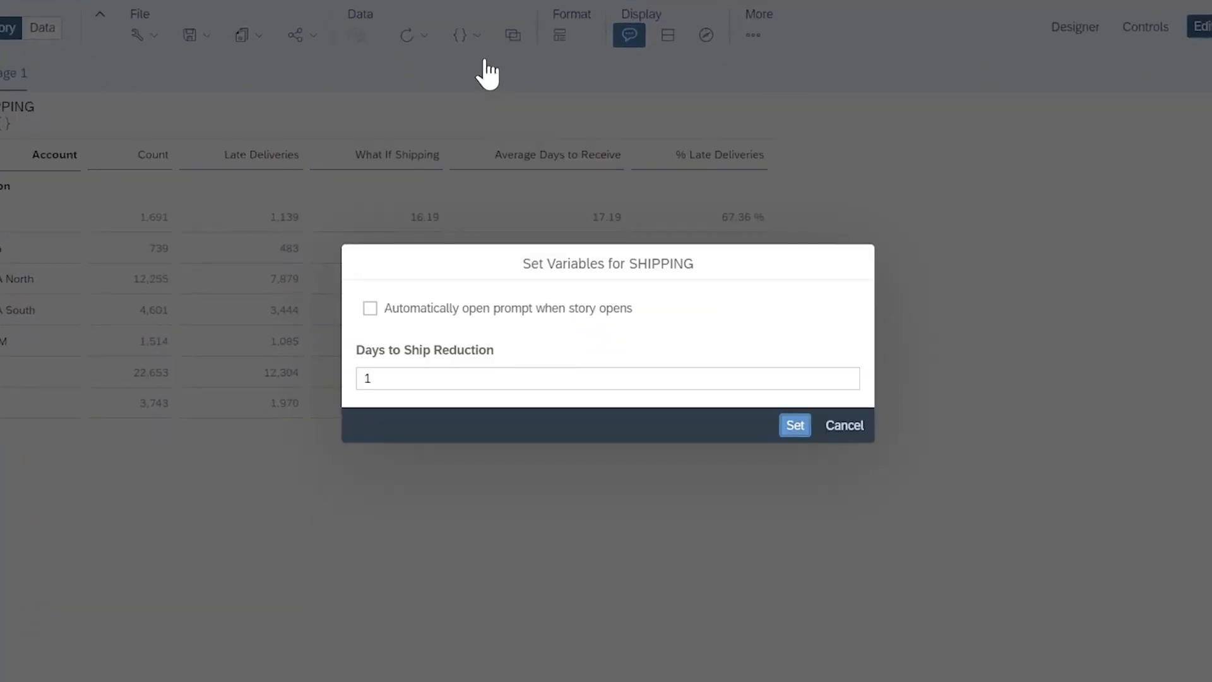
pyautogui.click(840, 428)
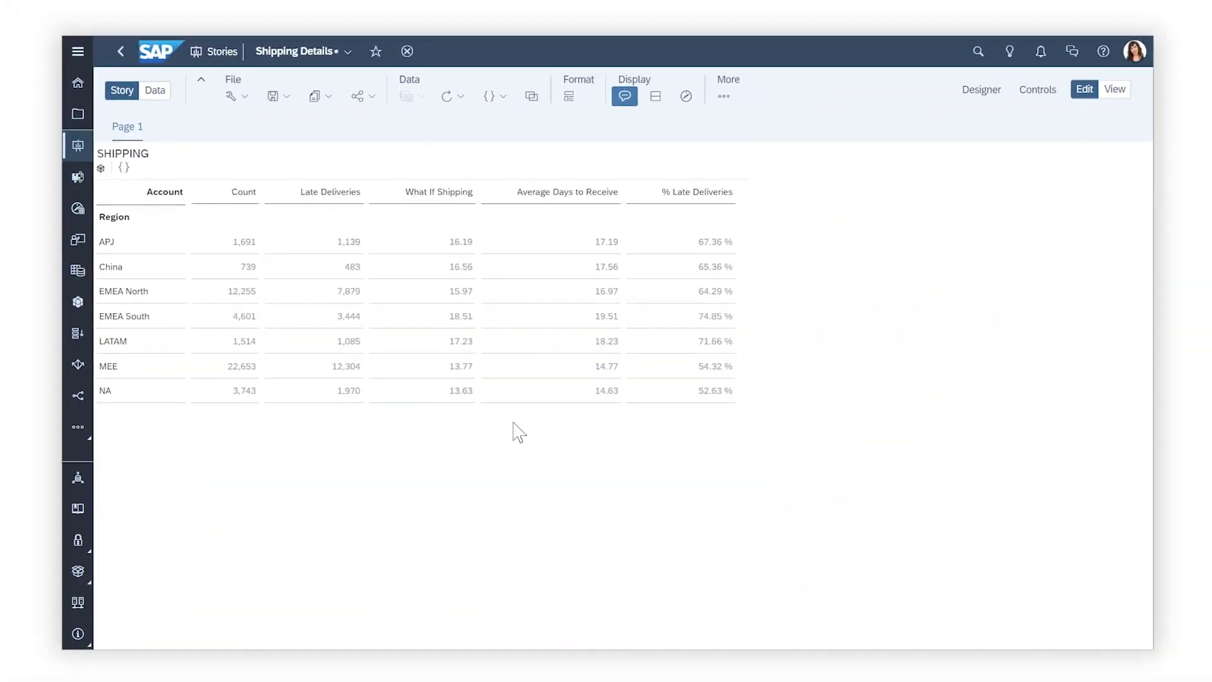
# Give the SHIPPING table its own table variables, with Days to Ship Reduction set to 1.5.
pyautogui.click(124, 167)
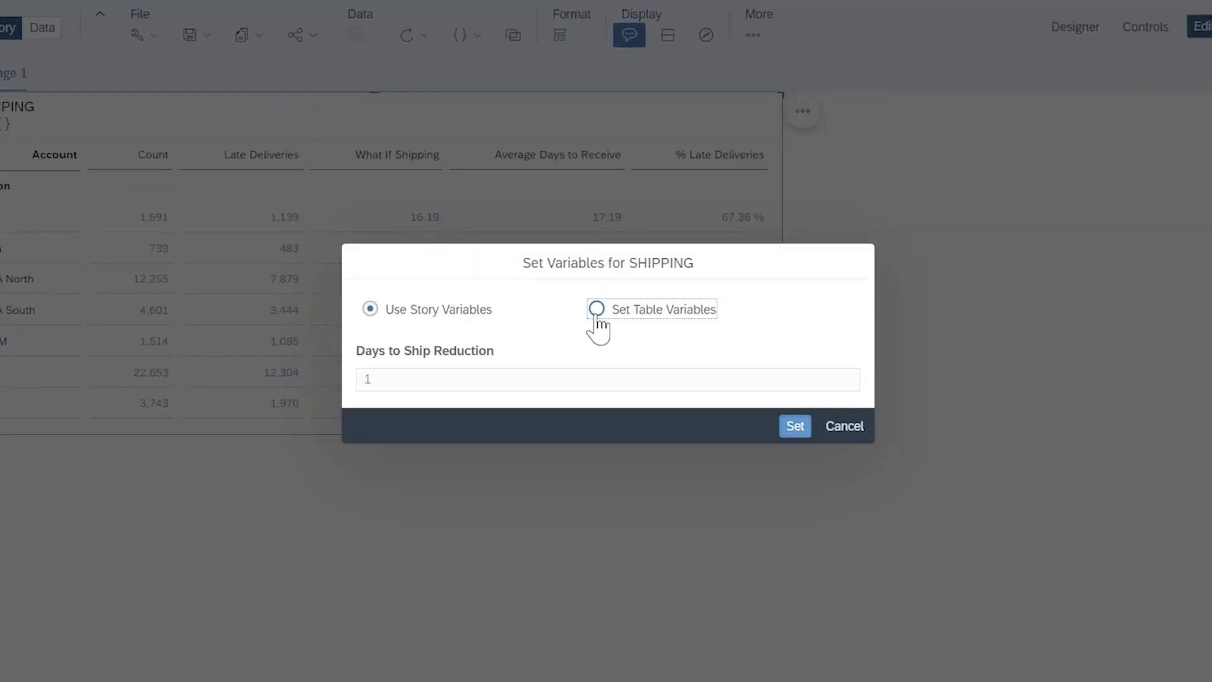
pyautogui.click(596, 316)
pyautogui.click(393, 384)
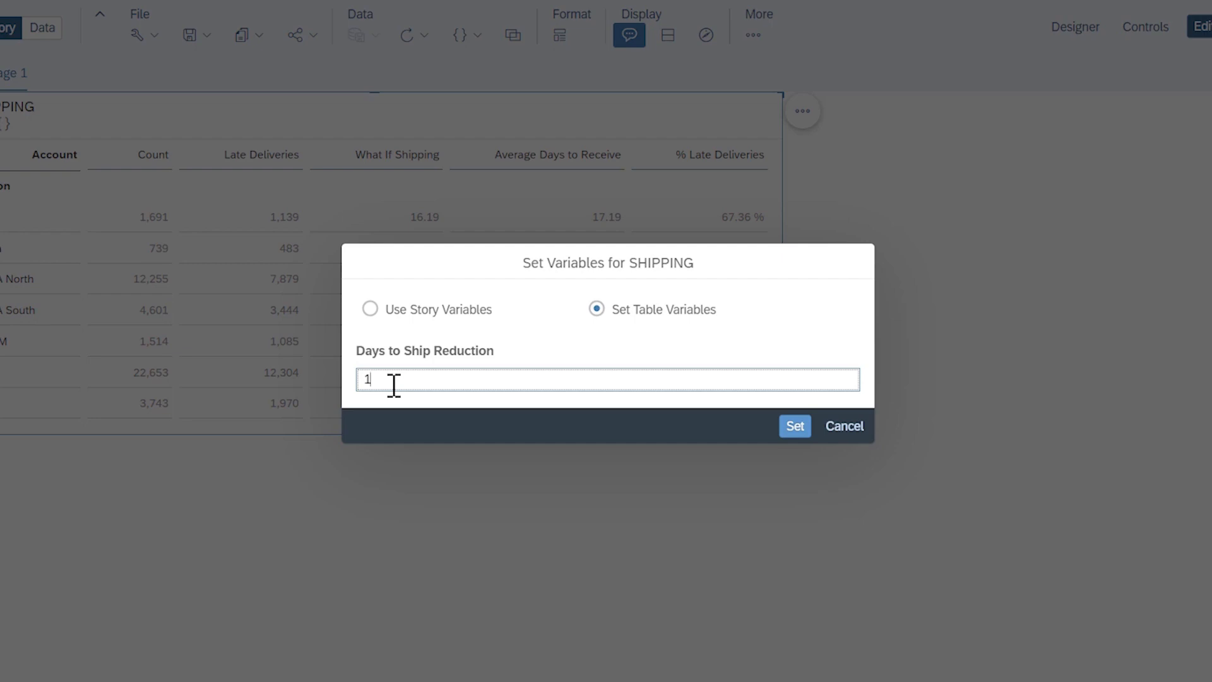
pyautogui.write('.5')
pyautogui.click(794, 426)
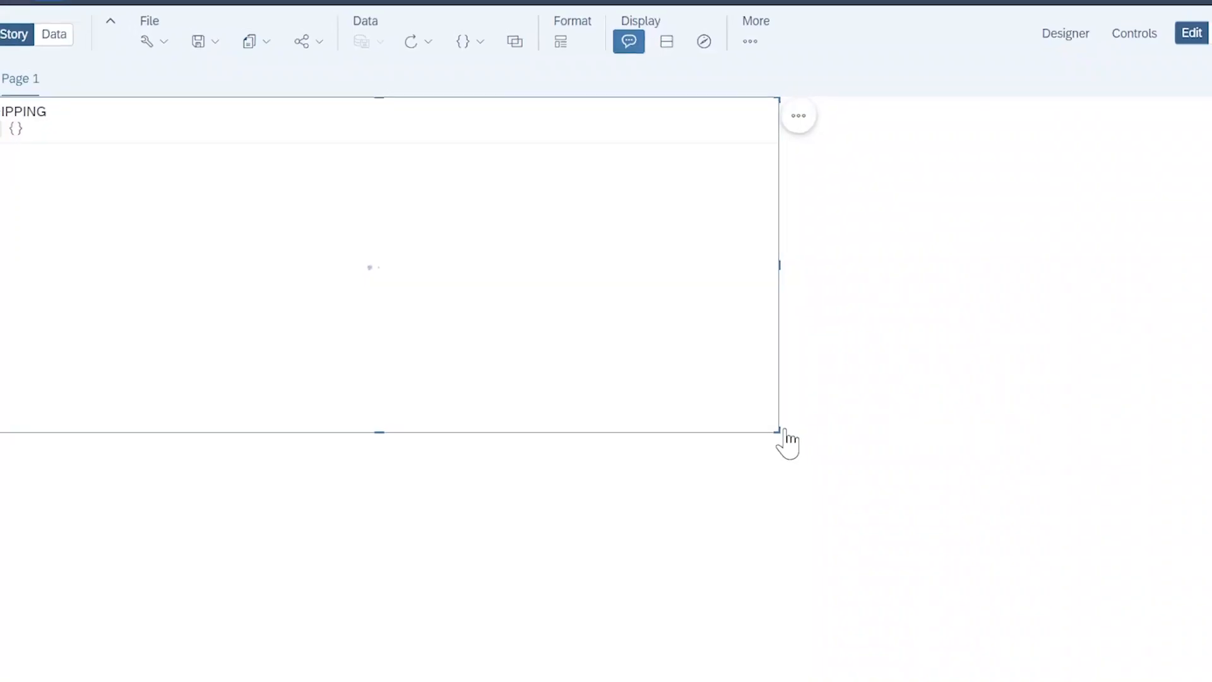